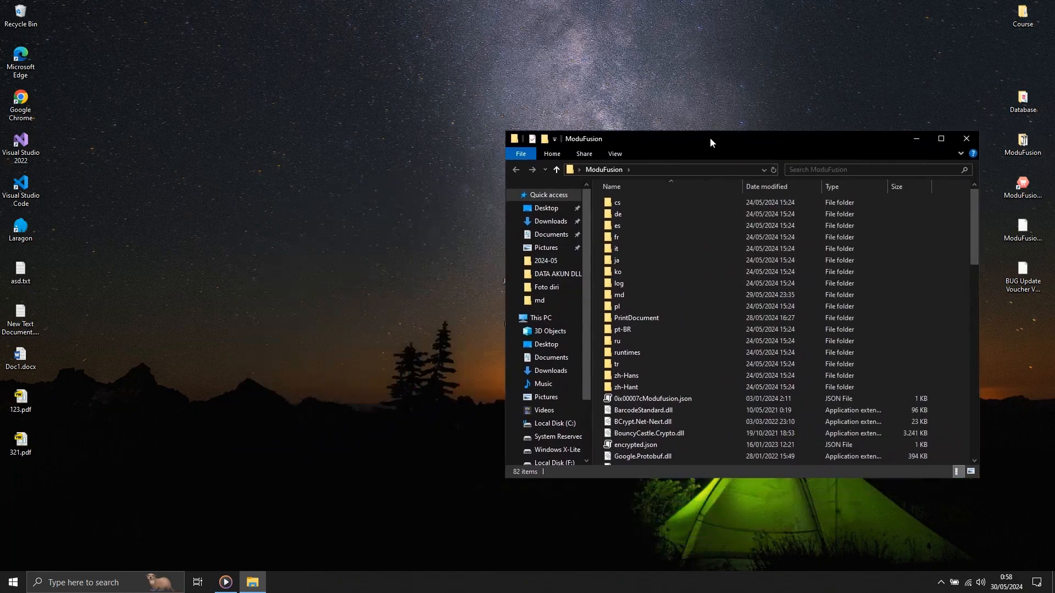
Step: Move J_Credit_Module.dll and M_POS_Module.dll from the desktop into the ModuFusion md folder, replacing the existing files
drag(590, 253, 297, 283)
drag(824, 118, 651, 150)
double_click(576, 303)
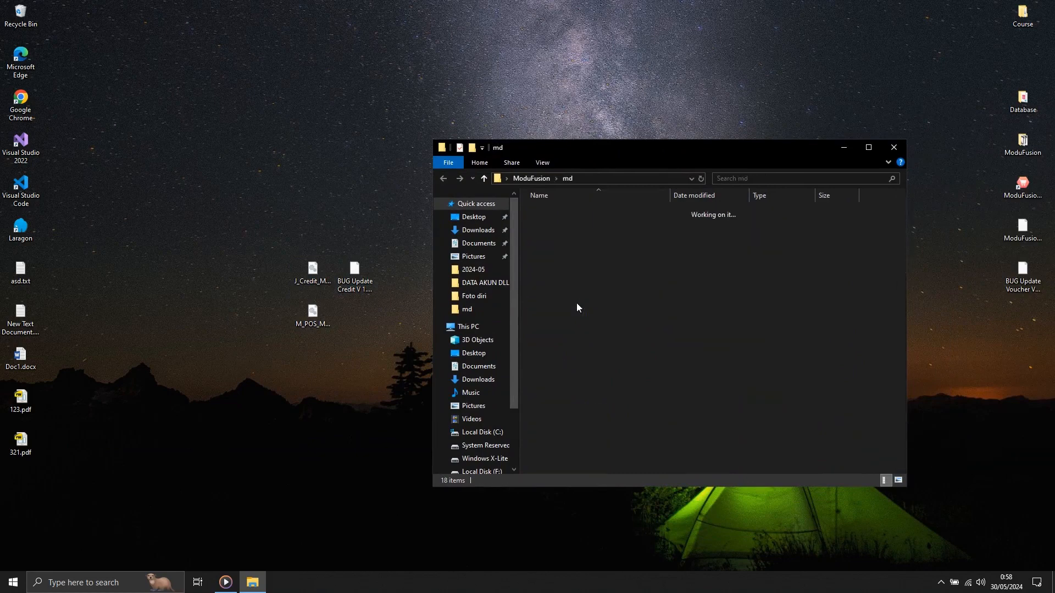
drag(250, 169, 319, 367)
drag(317, 269, 629, 376)
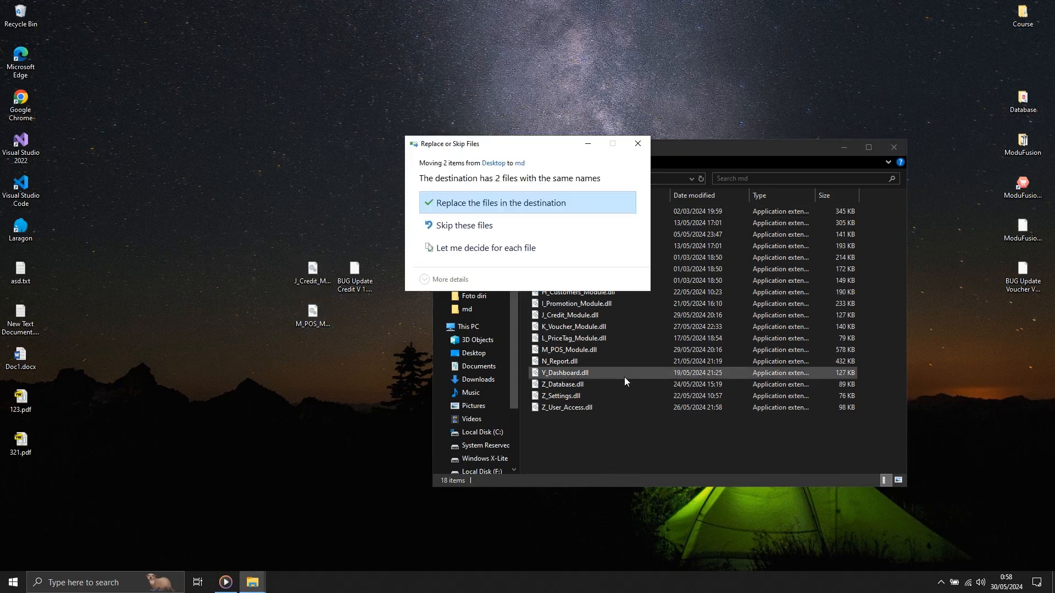
click(501, 204)
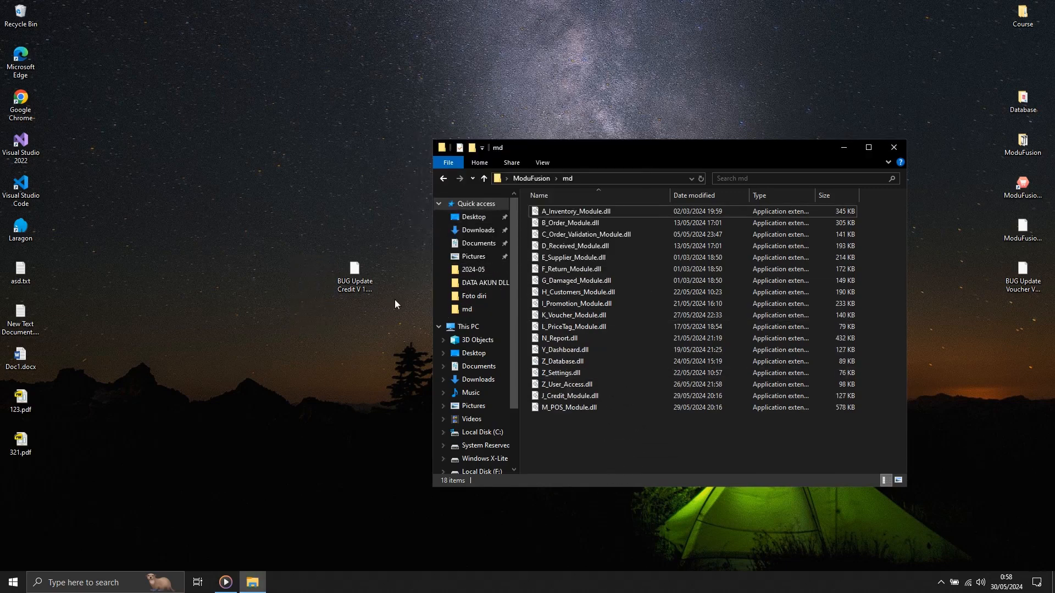
Step: Place the BUG Update Credit file below the BUG Update Voucher file on the desktop and close the md folder
drag(362, 269, 1010, 320)
drag(768, 152, 623, 152)
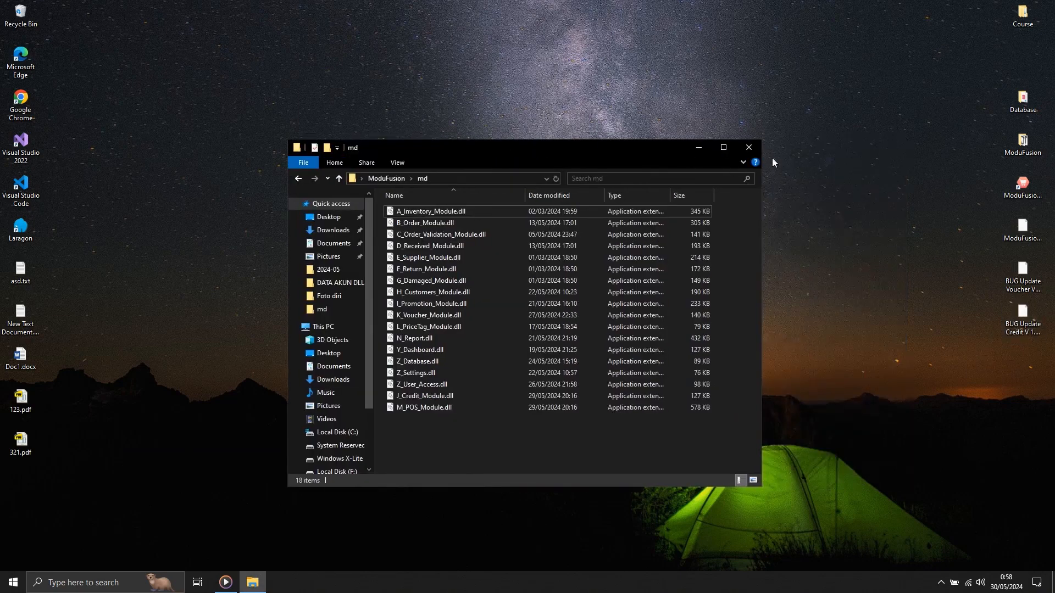
click(751, 152)
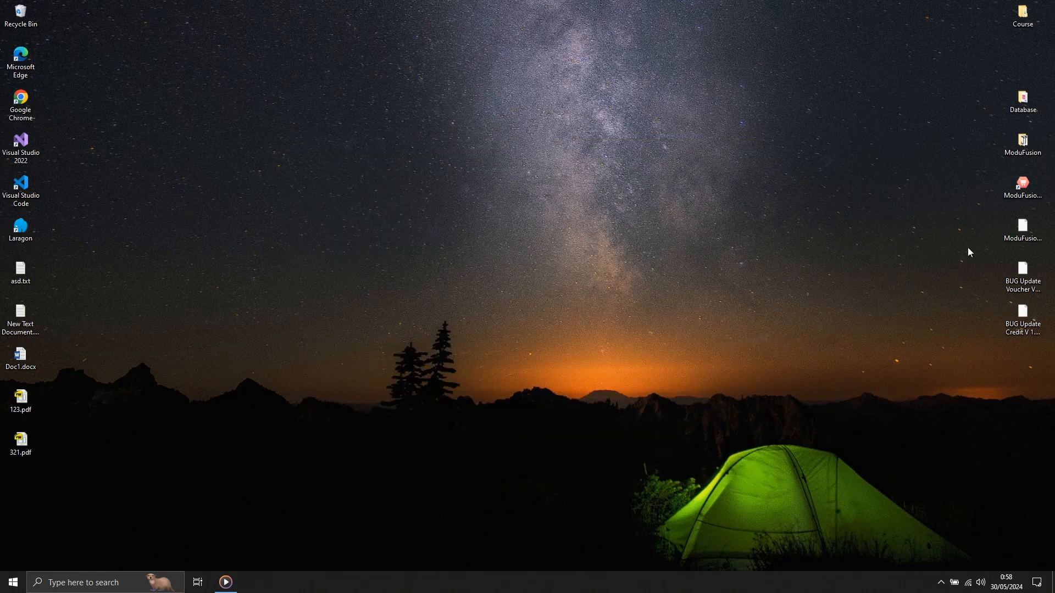
Step: Launch ModuFusion and set the POS cash float to 5000
double_click(1031, 188)
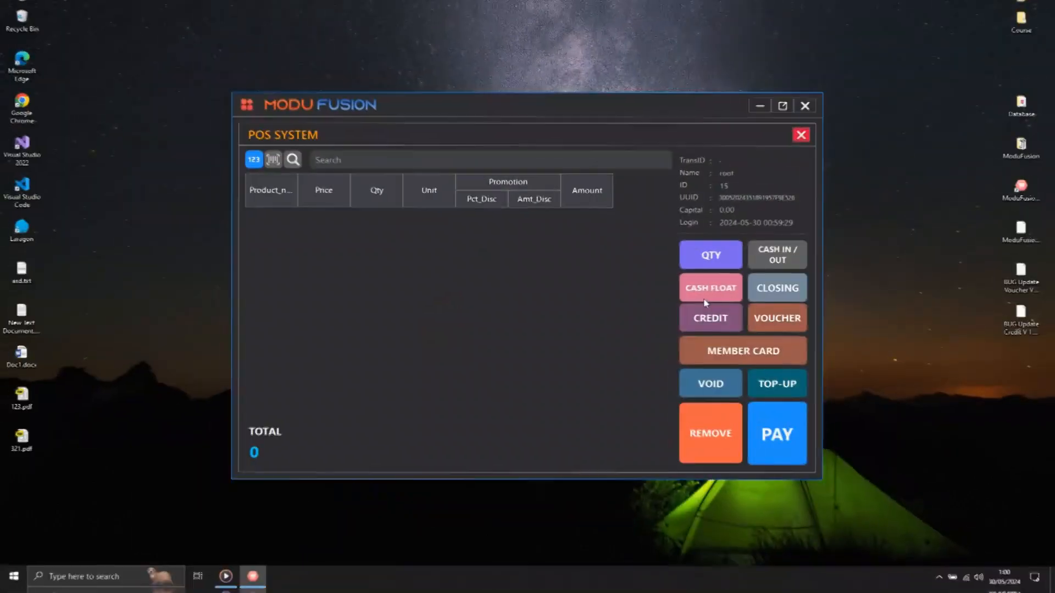
click(497, 298)
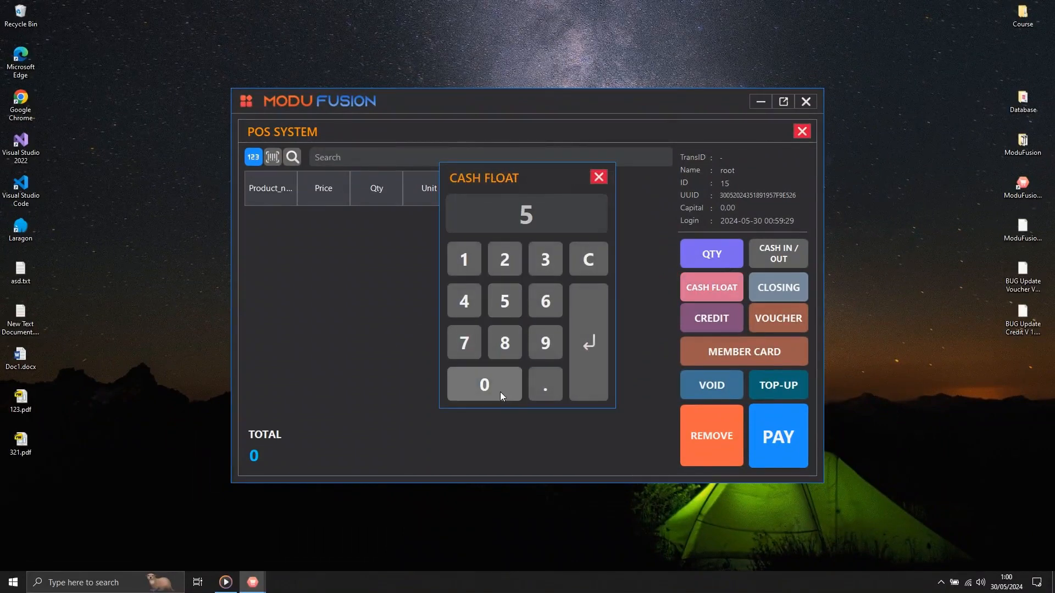
click(500, 391)
click(500, 391)
click(500, 390)
click(599, 373)
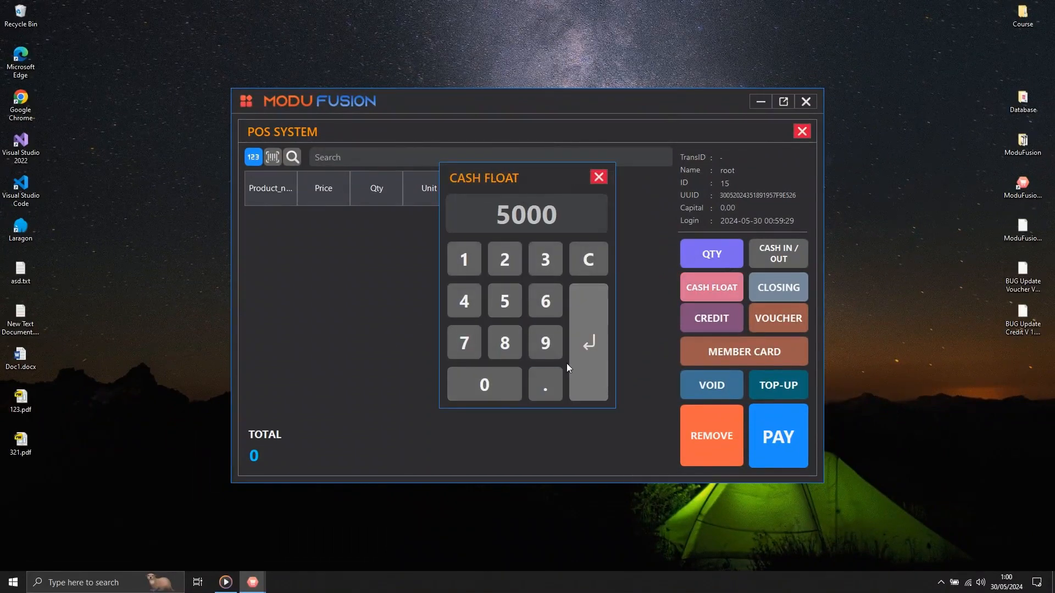
click(517, 312)
click(523, 311)
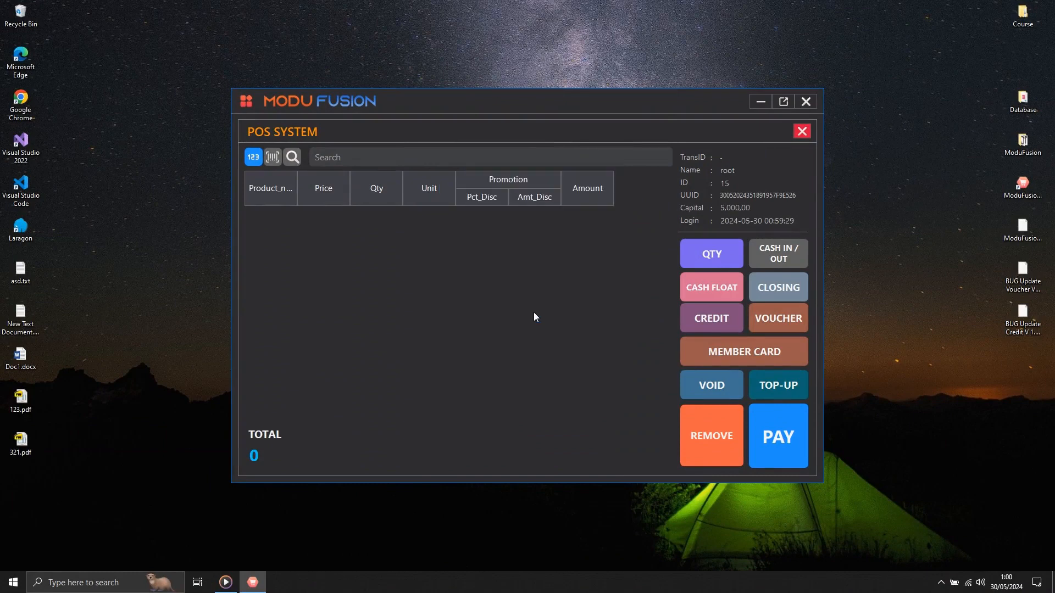
Step: Add products a3231, a3232 and two units of a3233 to the sale, and widen the product name column
click(420, 163)
text(a3231)
key(Return)
text(a3232)
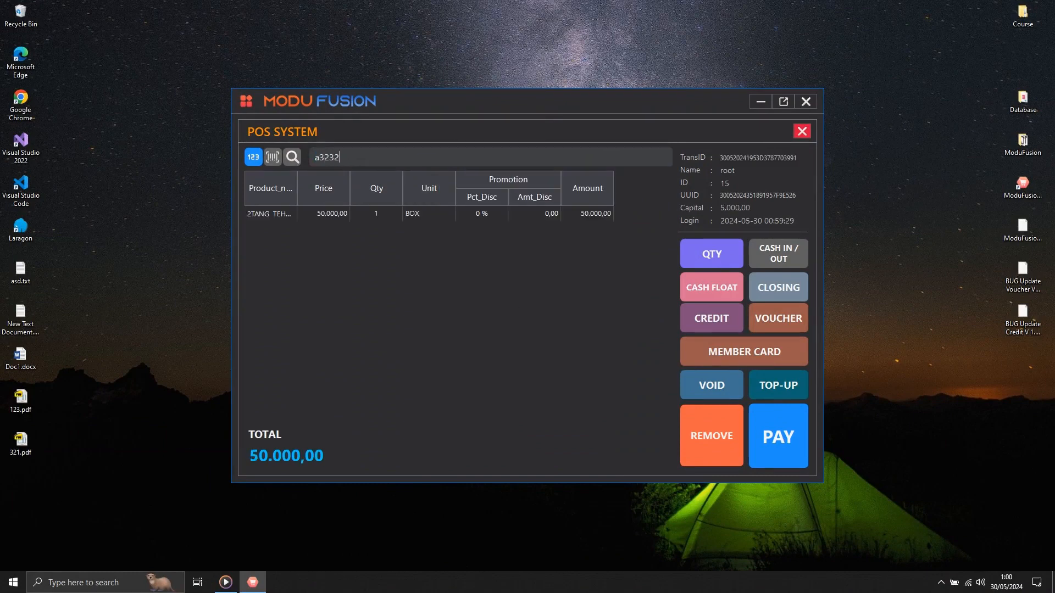
key(Return)
text(a3233)
key(Return)
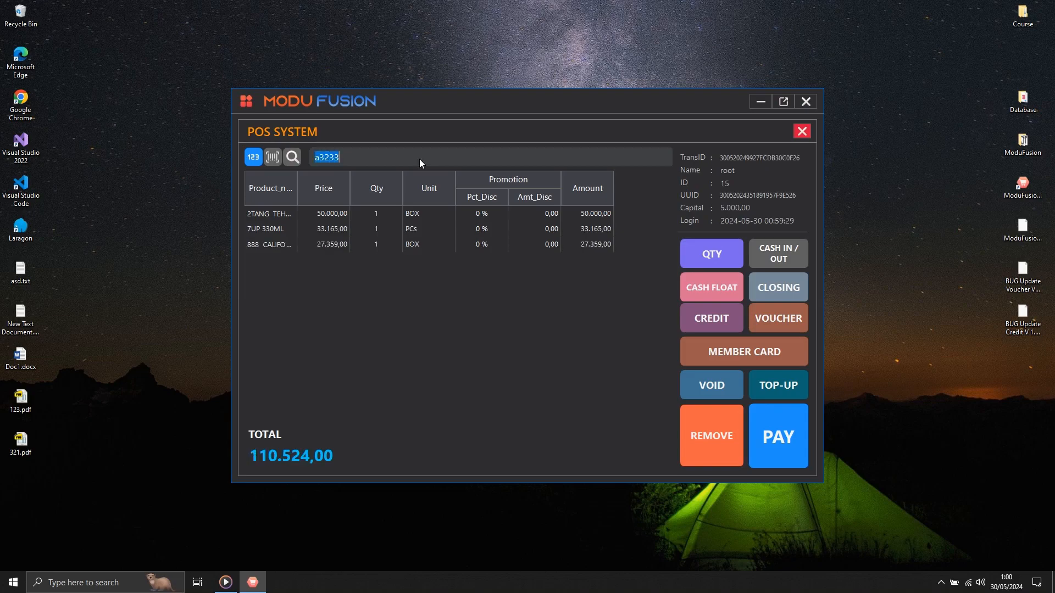
key(Return)
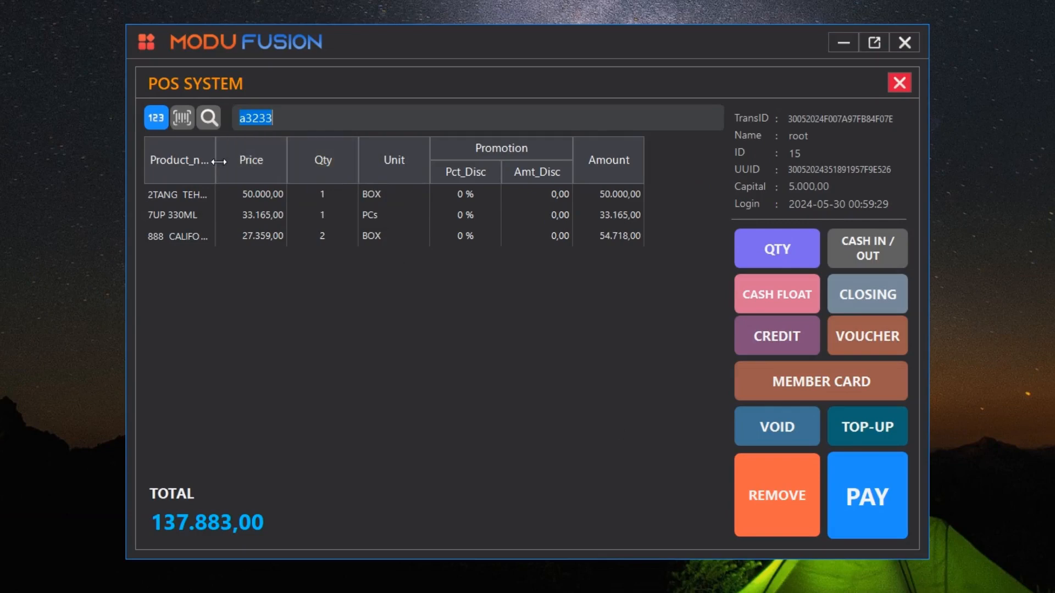
drag(215, 160, 287, 160)
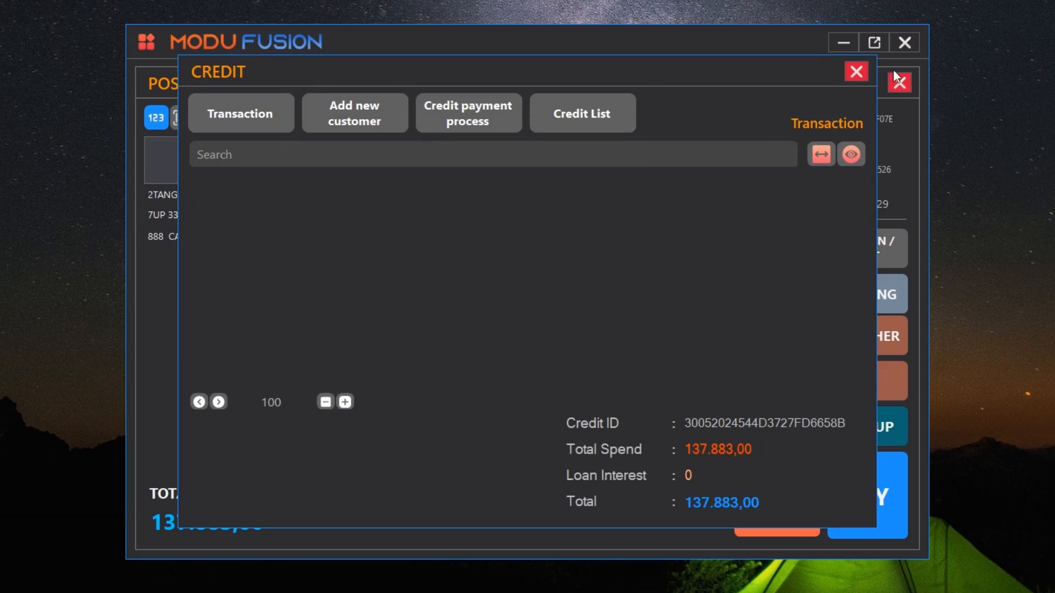
Step: Reopen the Credit window and look through its Transaction, Add new customer, Credit payment process and Credit List sections
click(861, 80)
click(772, 335)
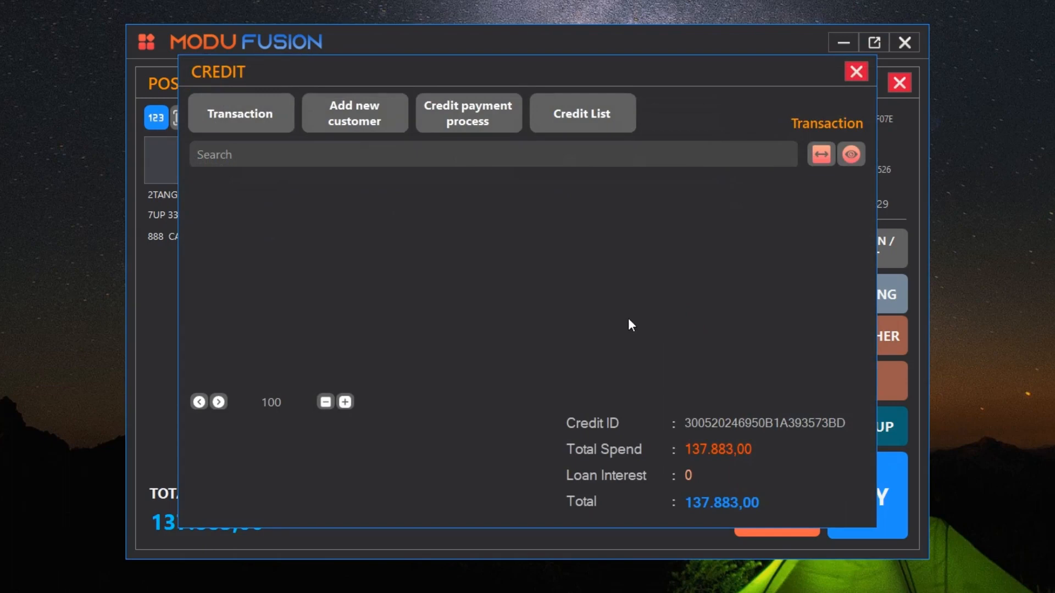
click(239, 128)
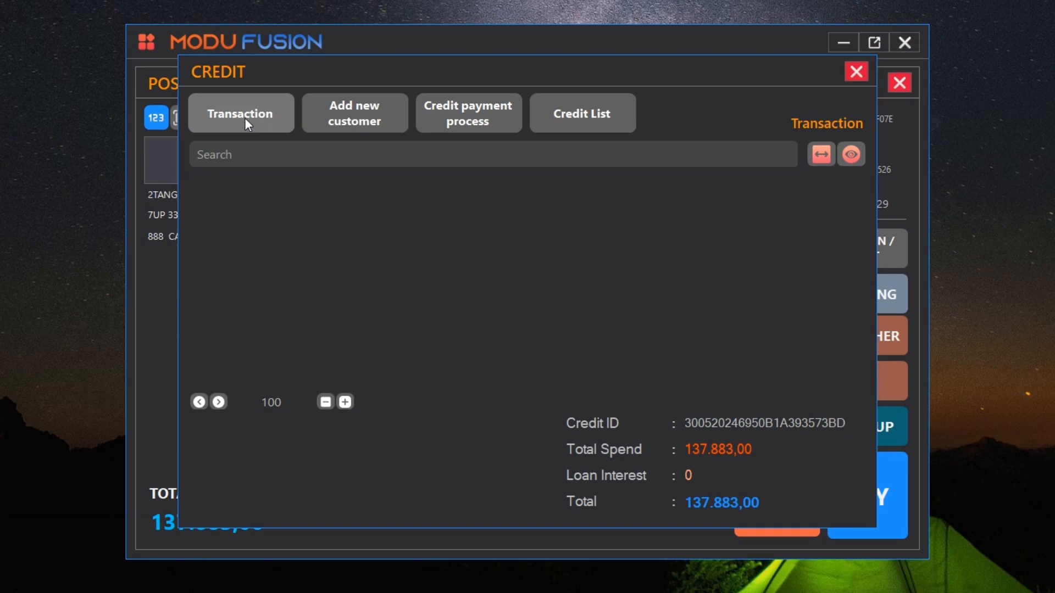
click(371, 122)
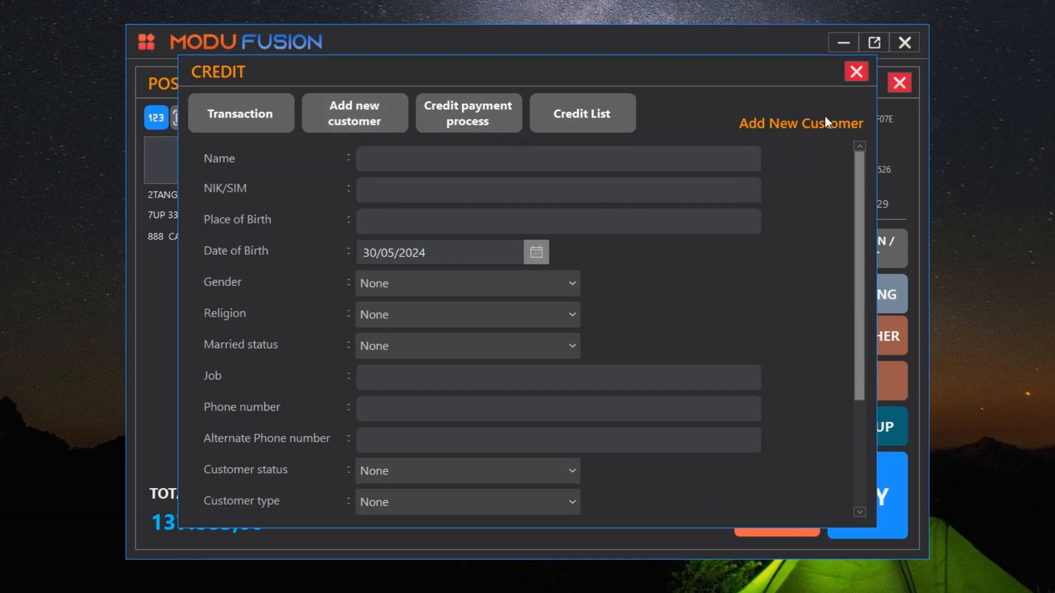
click(483, 113)
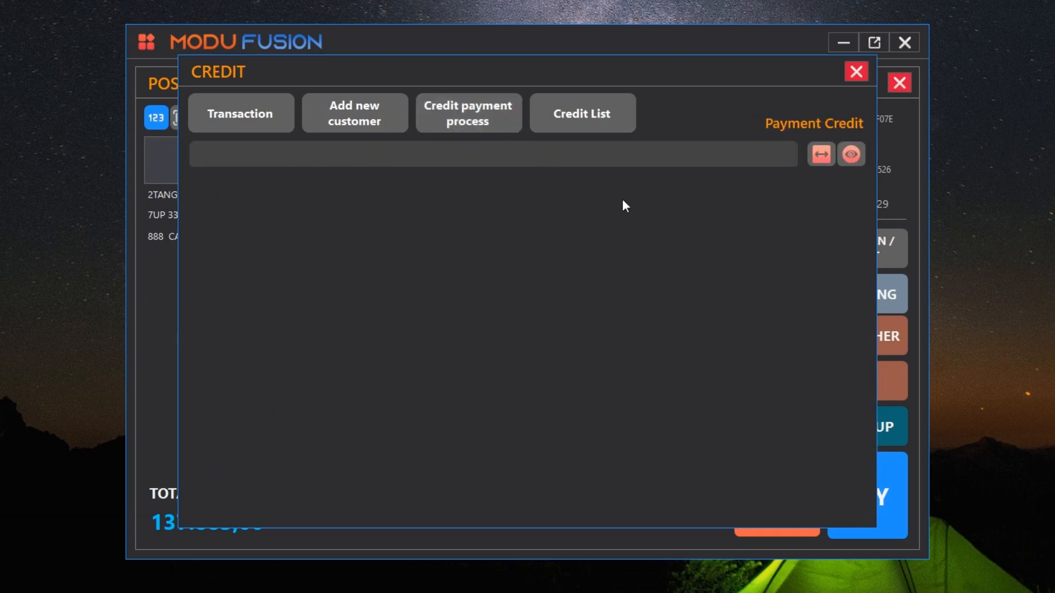
click(585, 112)
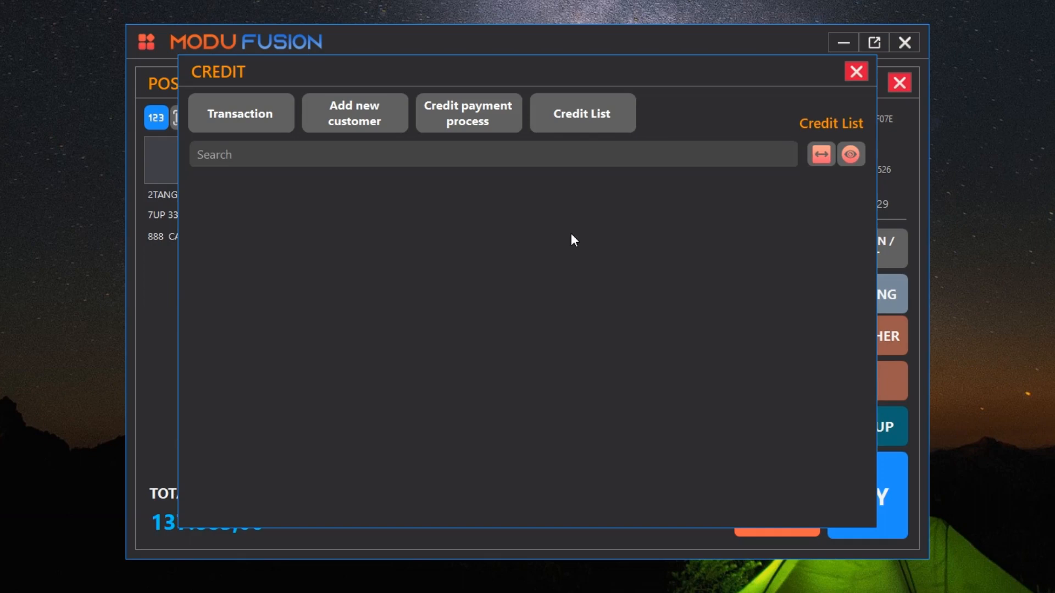
Step: Start a new credit customer by entering the customer's name, NIK/SIM number and place of birth subang
click(341, 122)
click(382, 161)
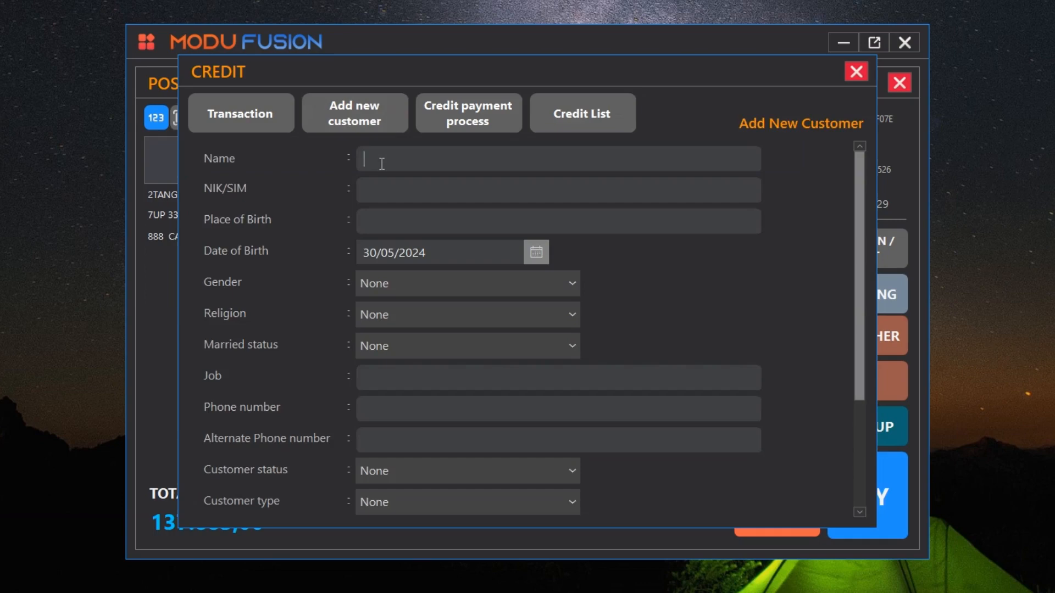
text(joni)
key(Tab)
text(123)
key(Tab)
text(subang)
Step: Set the customer's gender to Male, religion to Islam, married status to Single and job to wiraswasta
click(426, 288)
click(407, 306)
click(397, 318)
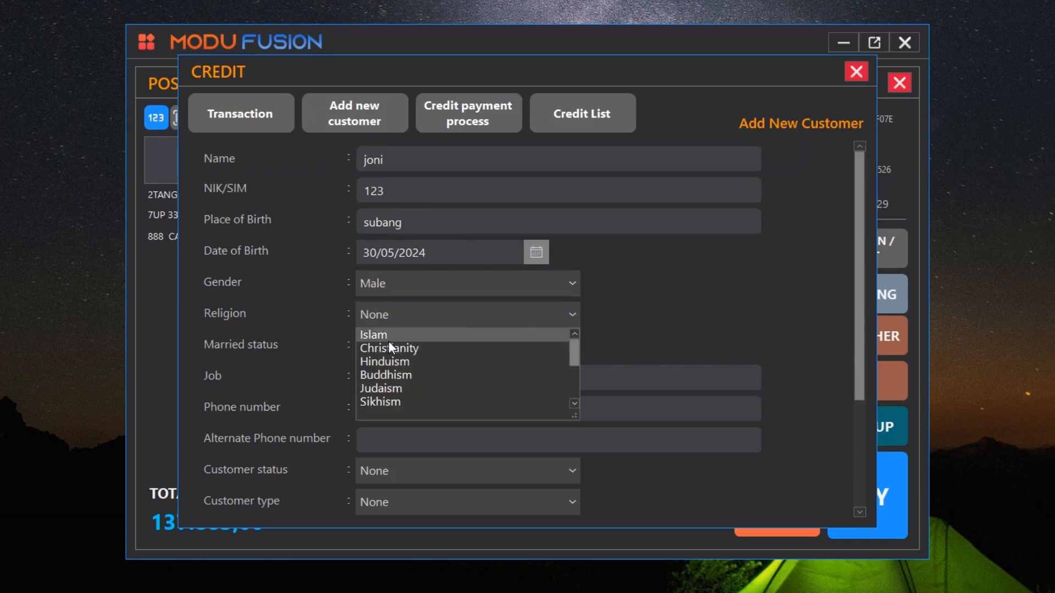
click(388, 338)
click(389, 348)
click(384, 377)
click(383, 379)
text(wiraswasta)
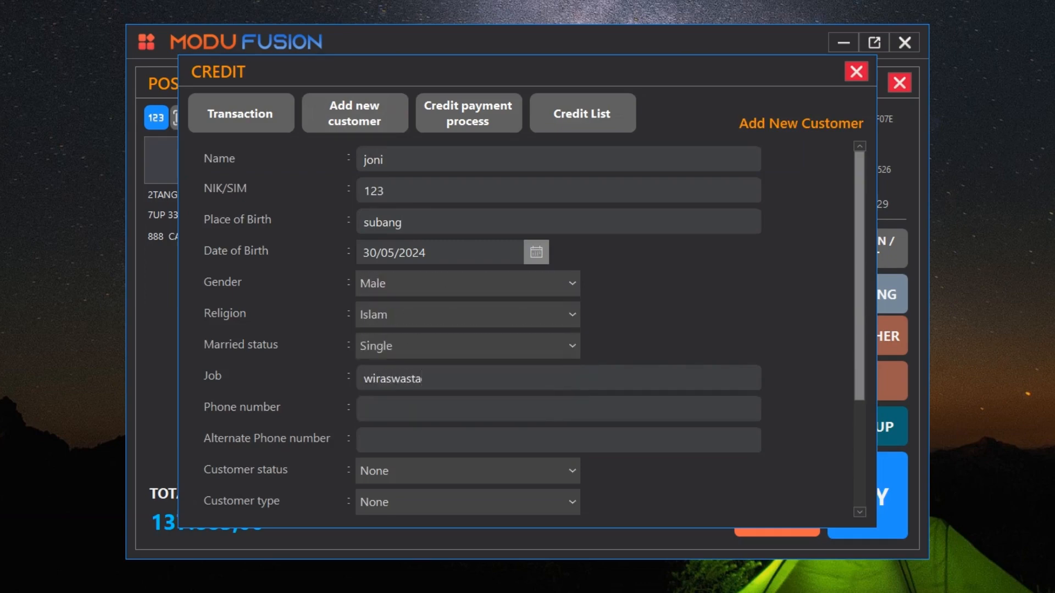
Step: Fill in the customer's phone number and alternate phone number
key(Tab)
text(123)
key(Tab)
text(123)
Step: Set the customer status to Active and the customer type to Loyal customers
scroll(800, 467, down, 3)
click(477, 311)
click(405, 332)
click(401, 342)
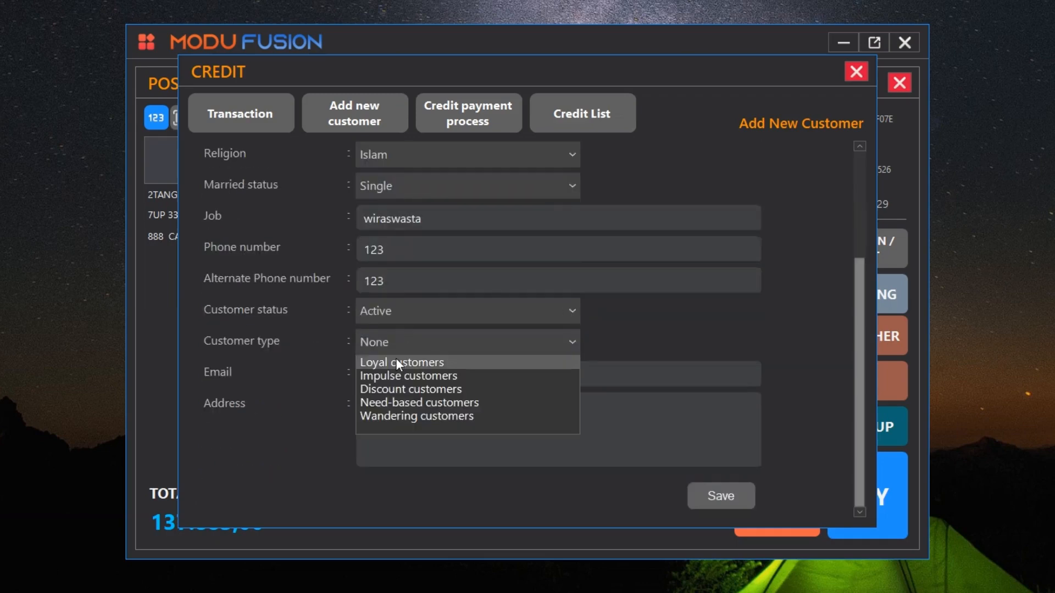
click(395, 357)
Step: Enter a dash as the customer's email and fill in the customer's address
click(396, 372)
click(409, 419)
text(pamanukan - subang)
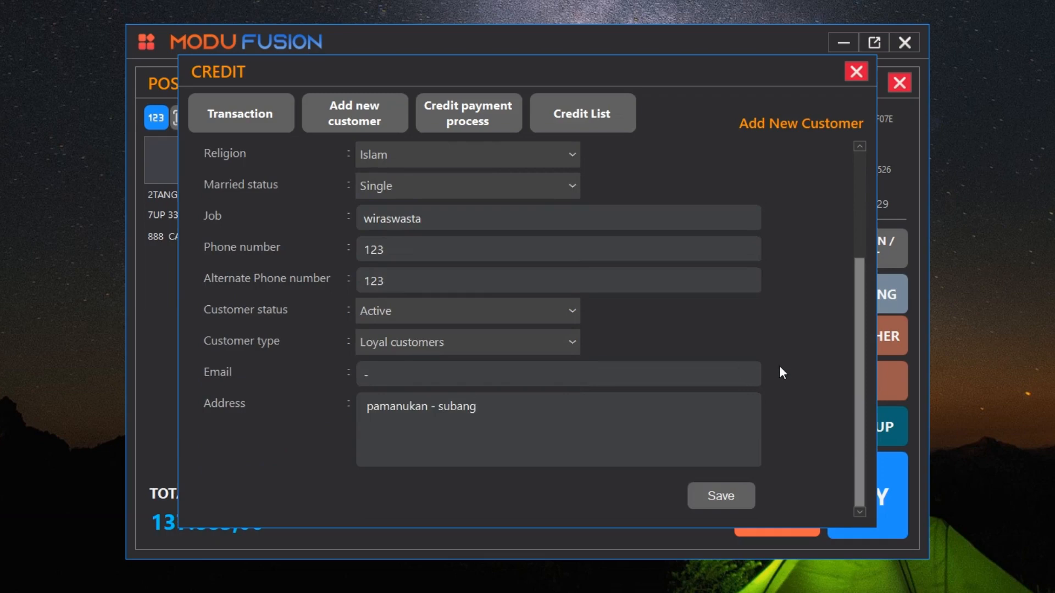
Step: Review all entries of the new customer form, including the customer status options and the email field
scroll(779, 367, up, 2)
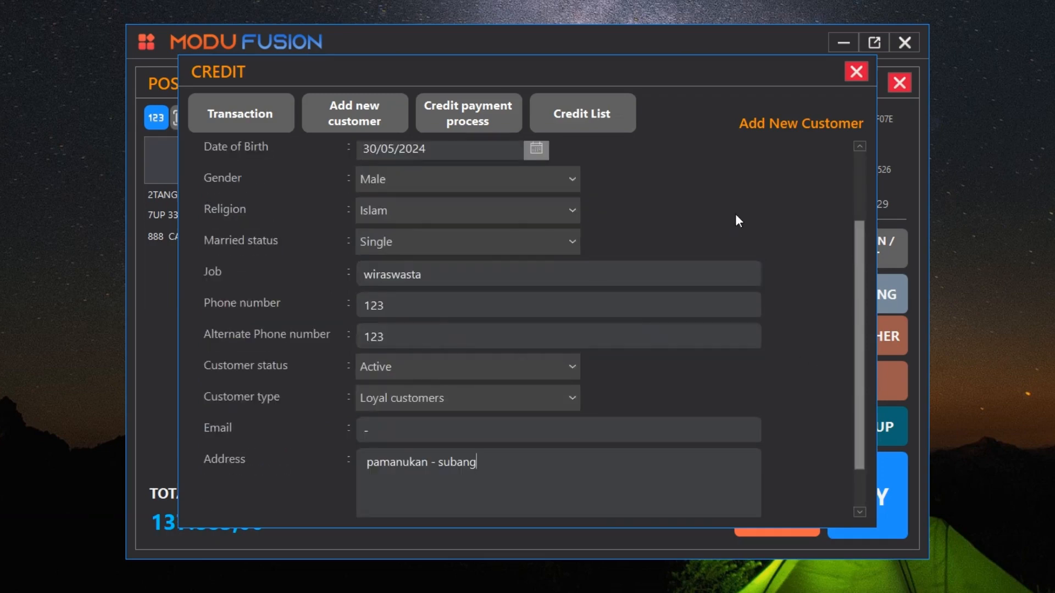
scroll(787, 365, down, 2)
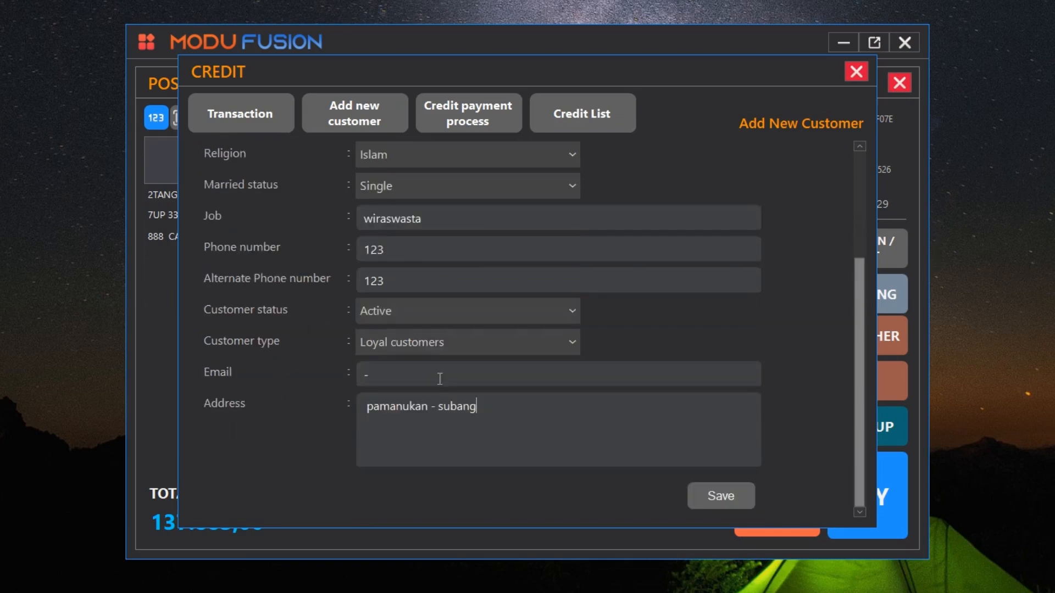
click(423, 316)
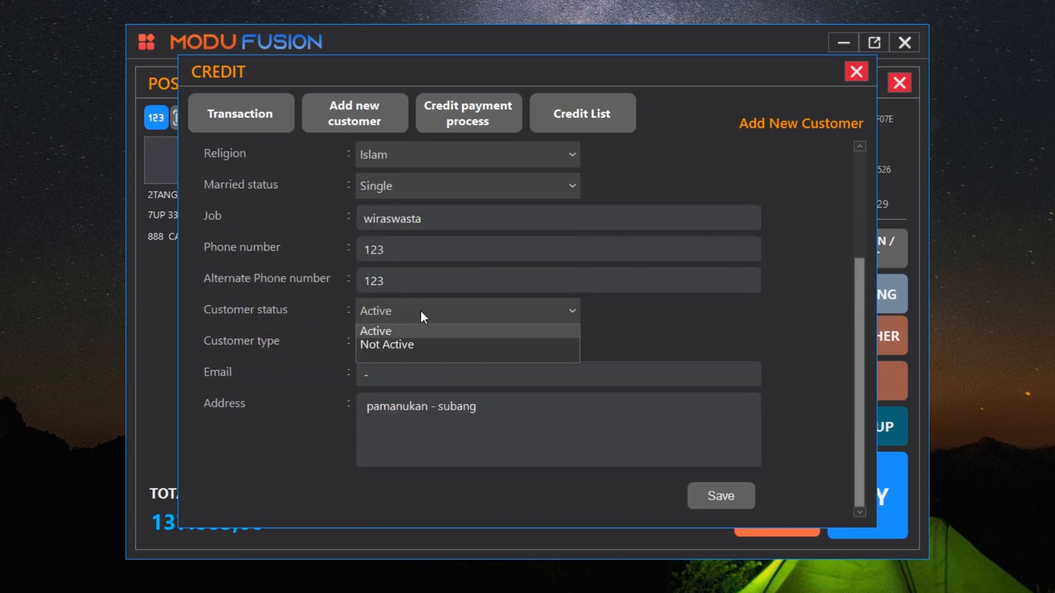
click(722, 315)
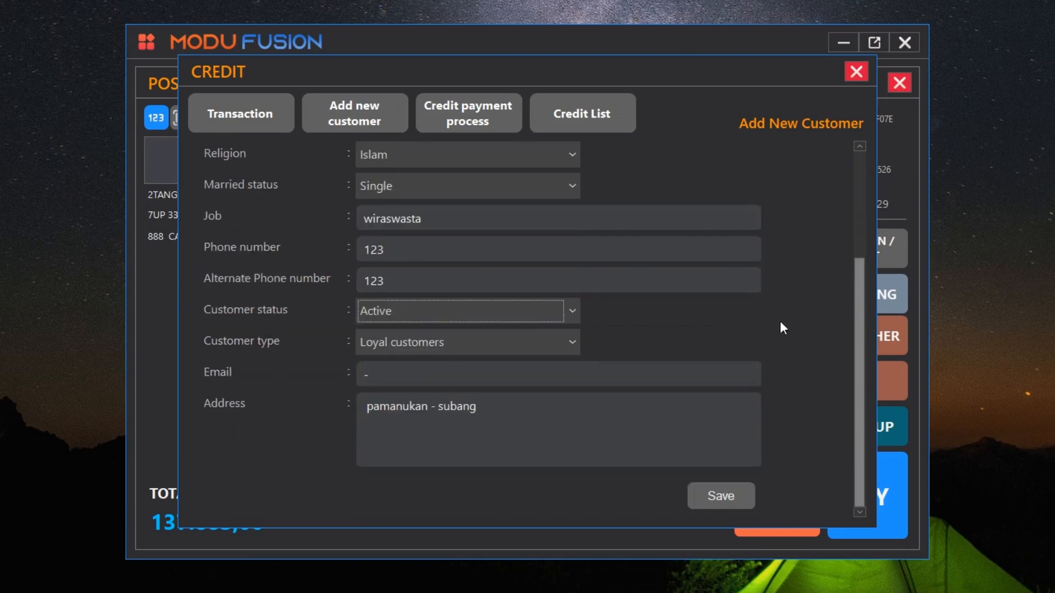
scroll(786, 323, up, 5)
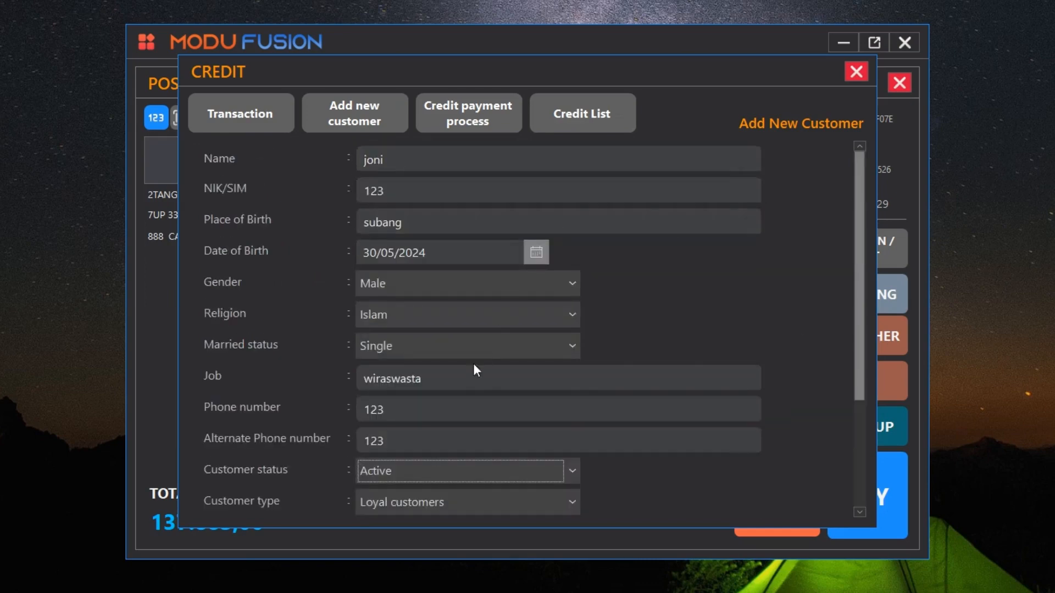
scroll(805, 438, down, 3)
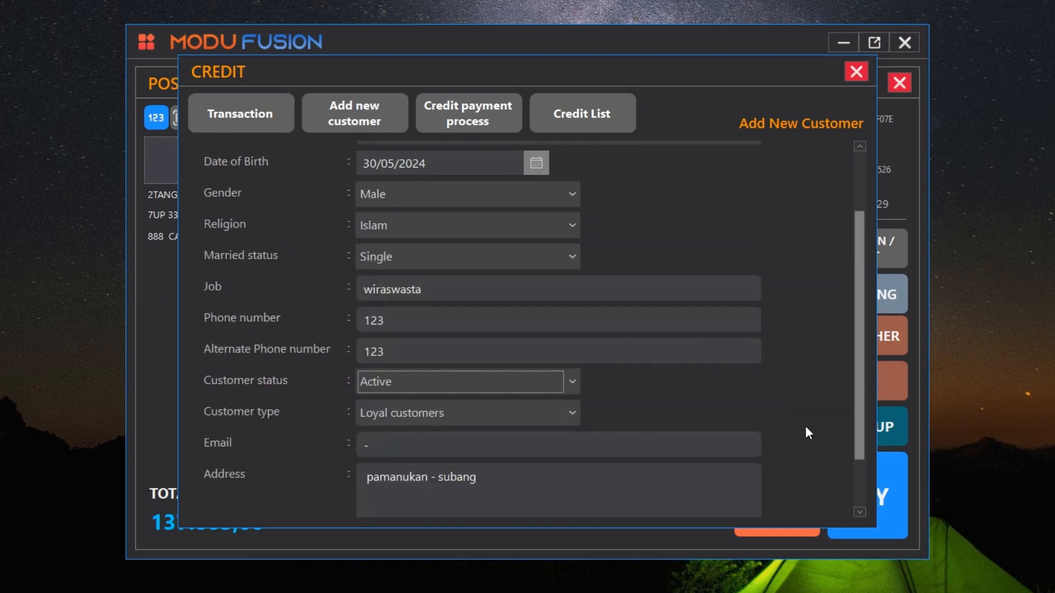
scroll(805, 427, down, 2)
scroll(805, 428, up, 3)
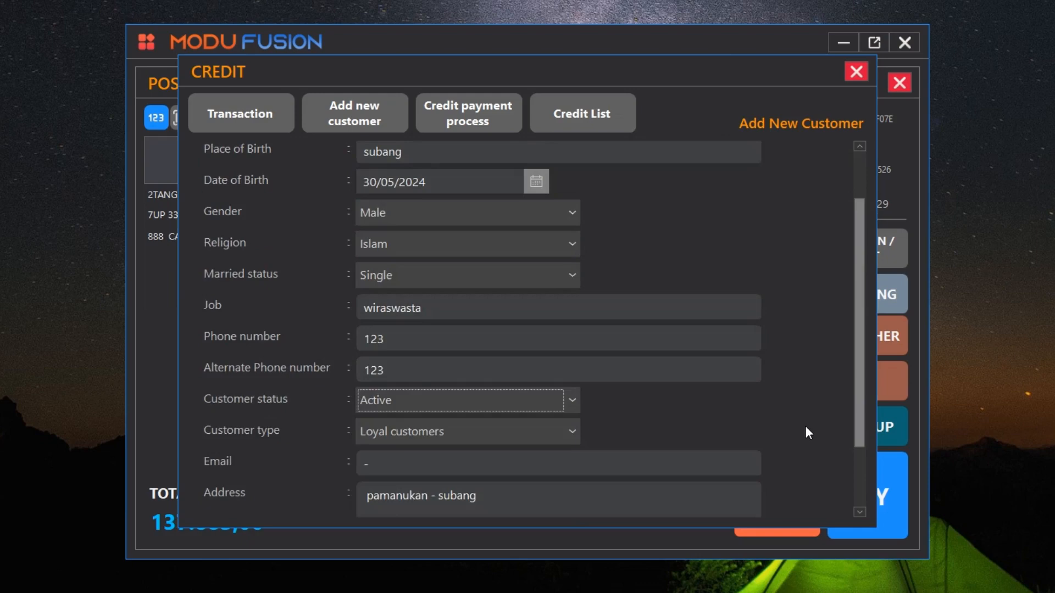
scroll(806, 427, down, 3)
click(394, 375)
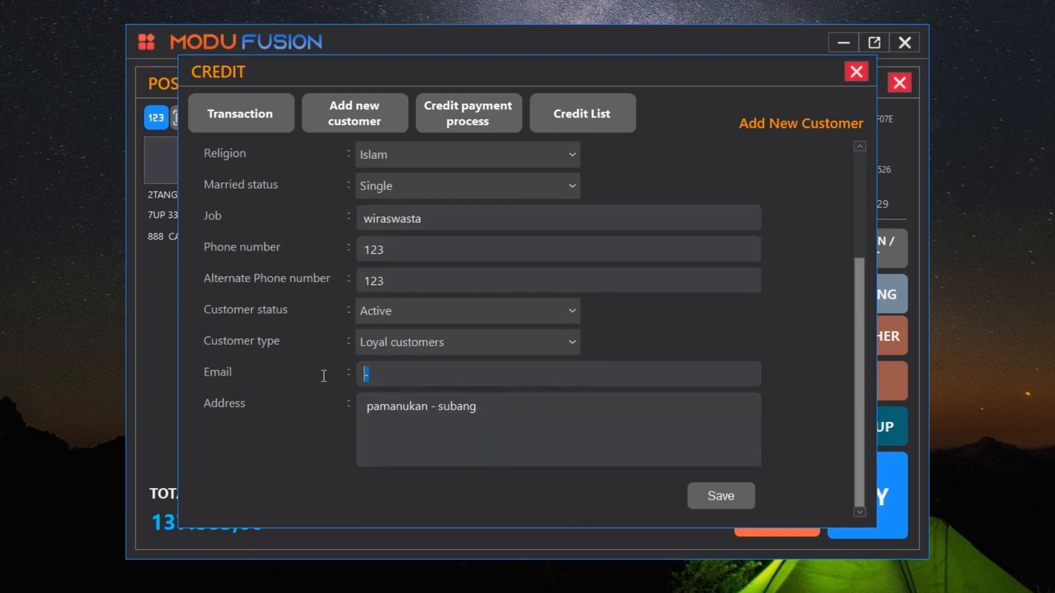
click(591, 370)
Step: Save the new customer record and return to the credit Transaction section
click(720, 494)
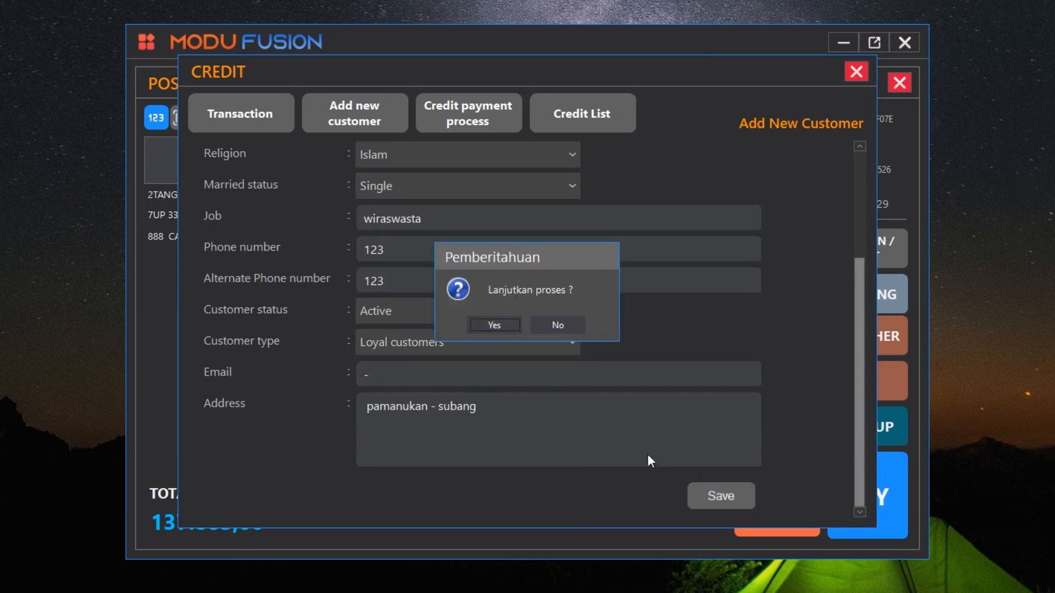
click(497, 327)
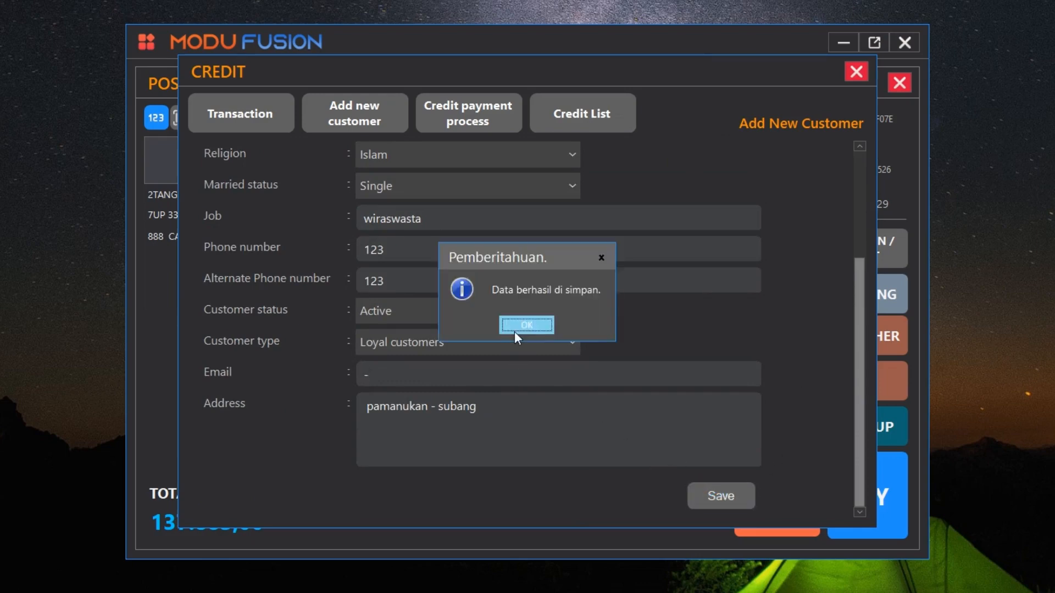
click(519, 330)
scroll(791, 331, up, 3)
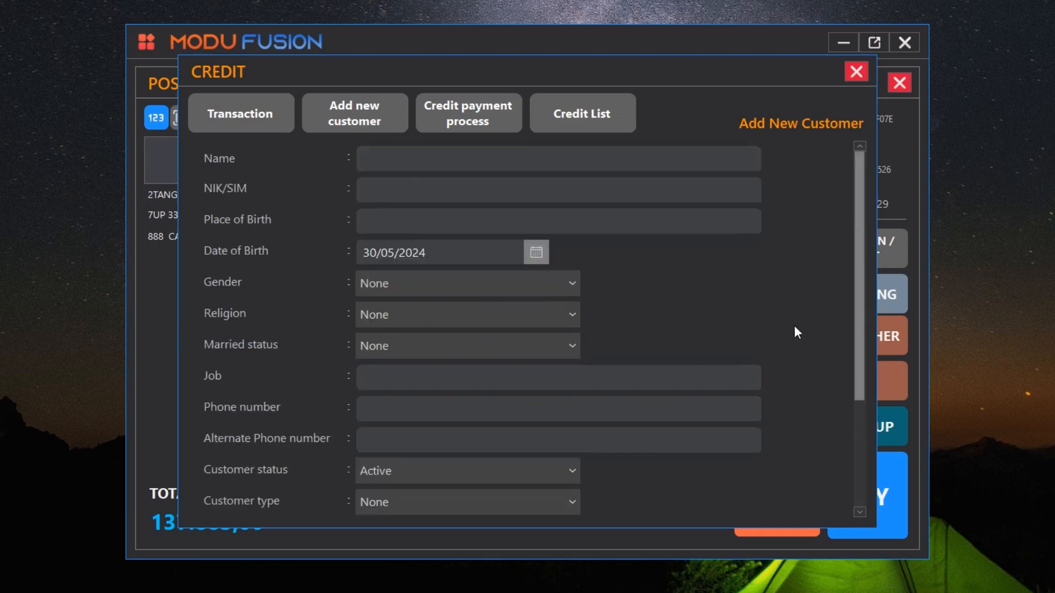
click(228, 126)
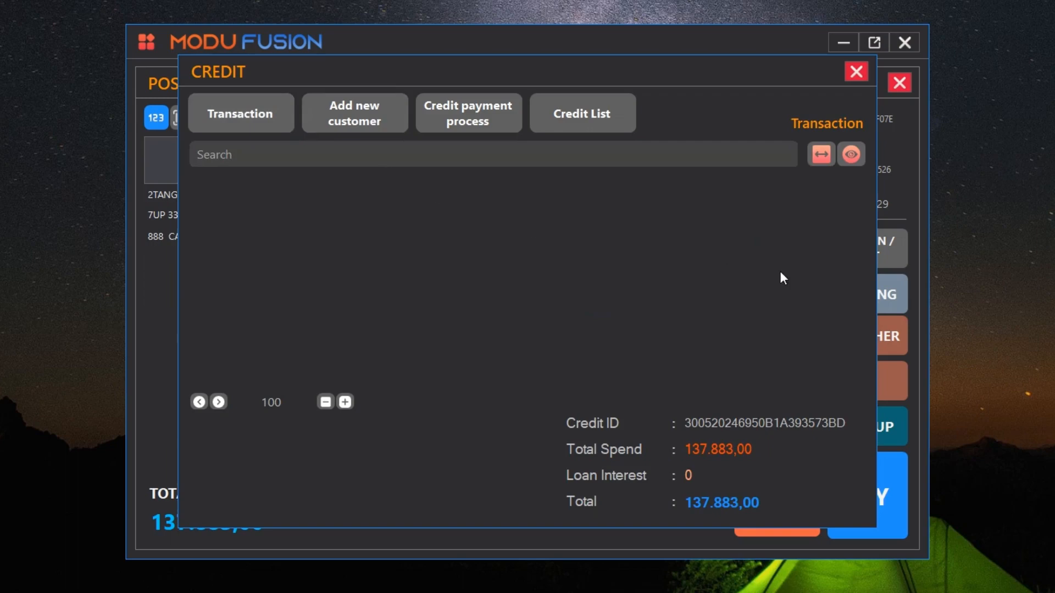
Step: List the credit customers with columns fitted to their contents and select the newly registered customer for the transaction
click(850, 162)
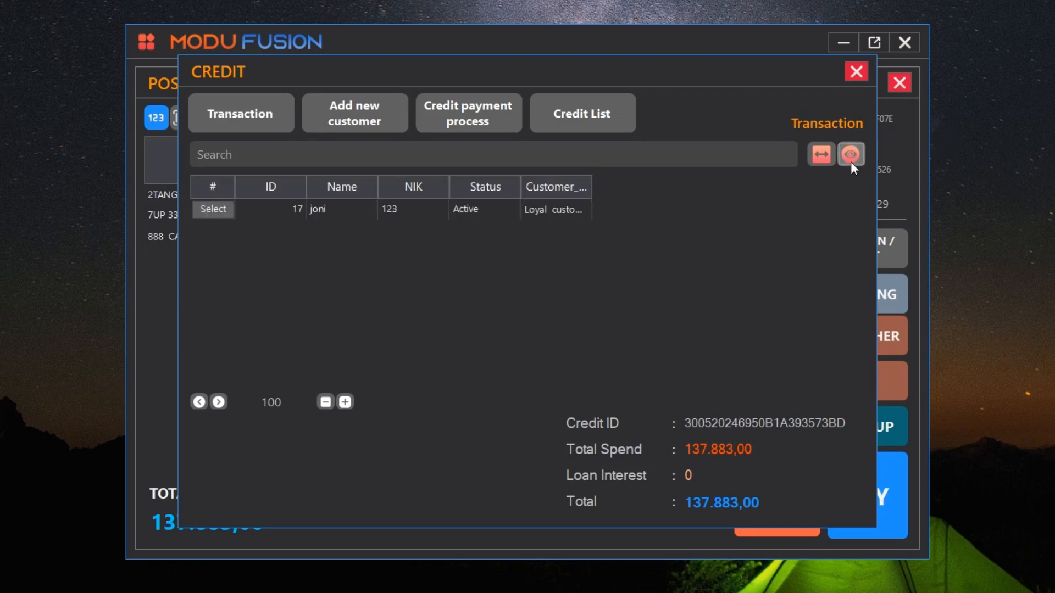
click(824, 160)
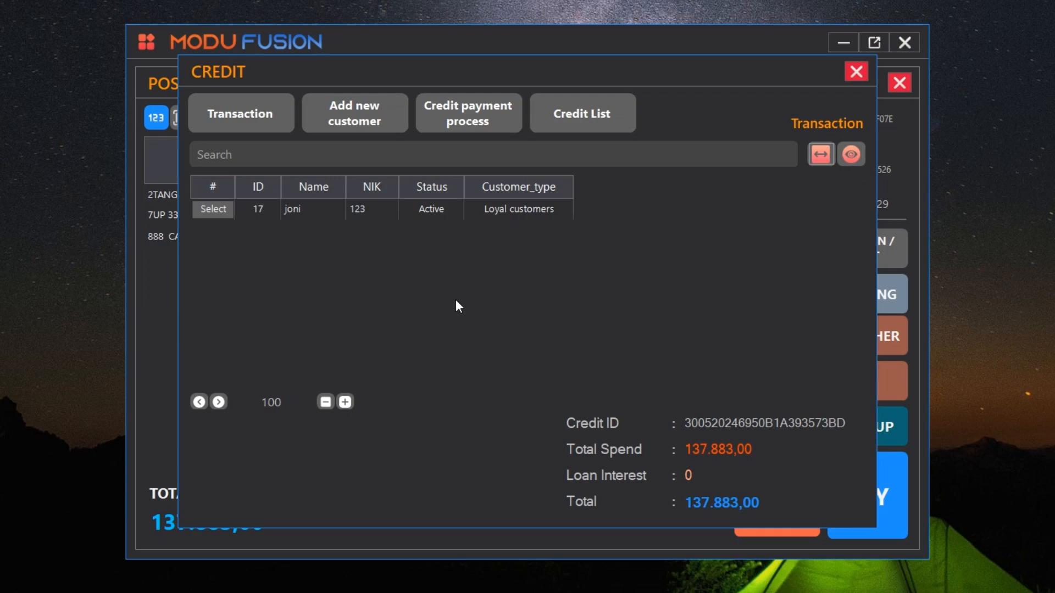
click(217, 210)
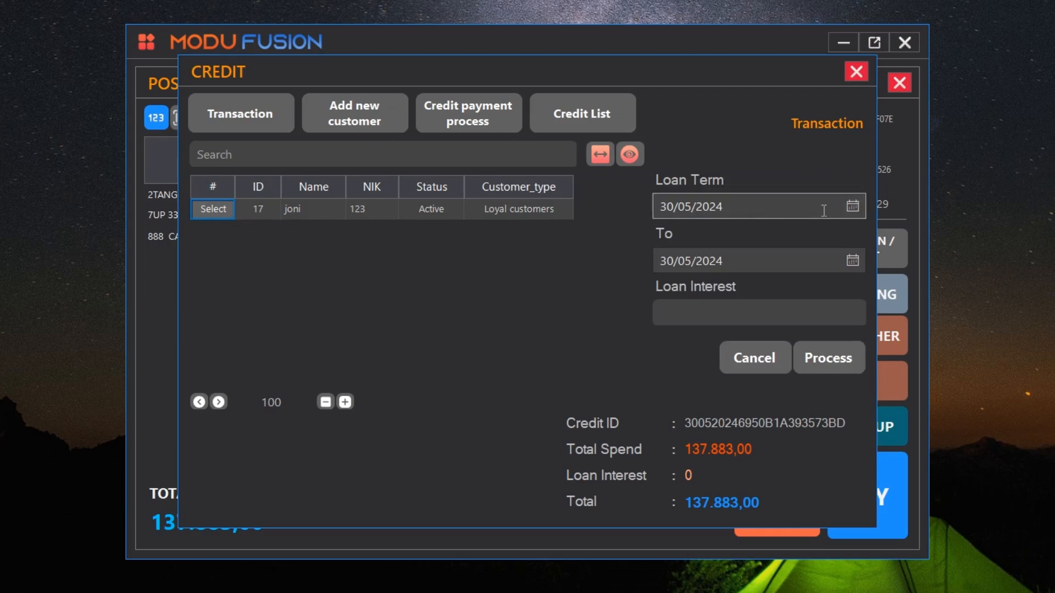
Step: Set the loan term to run from 30/05/2024 to 31/05/2024
click(849, 206)
click(849, 205)
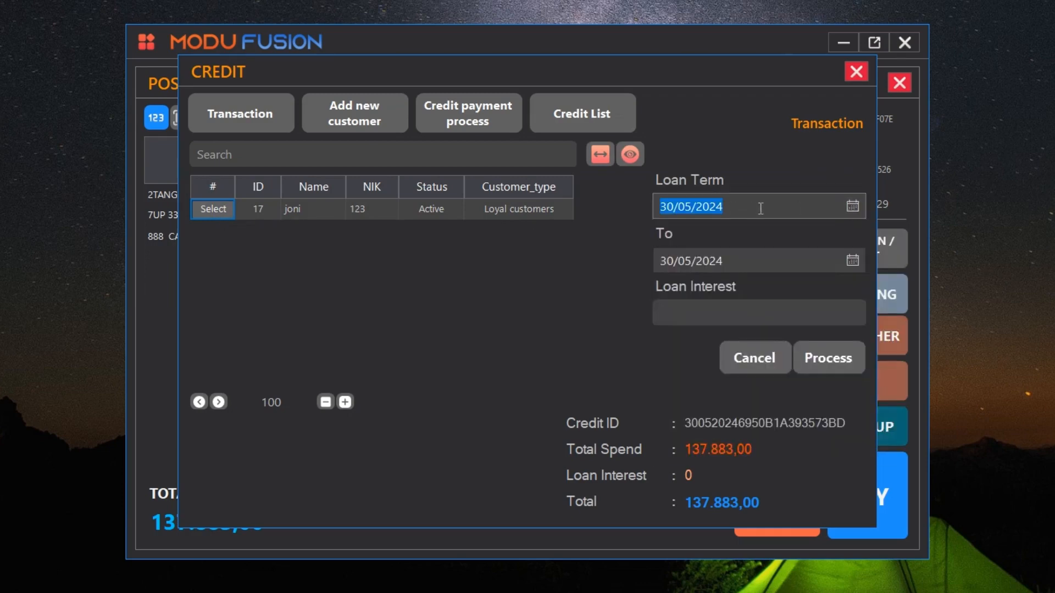
click(761, 260)
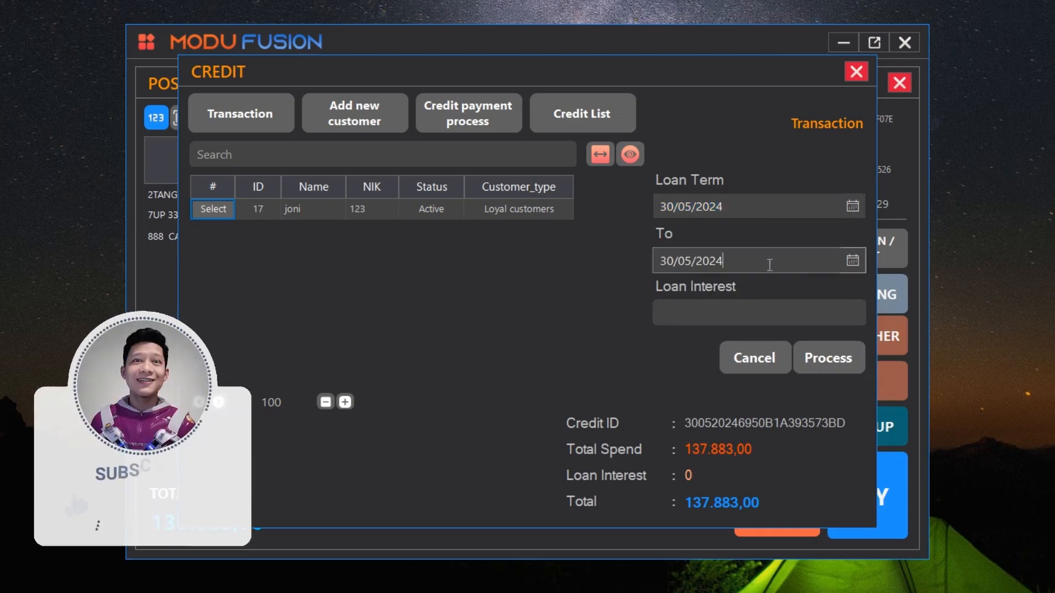
click(853, 261)
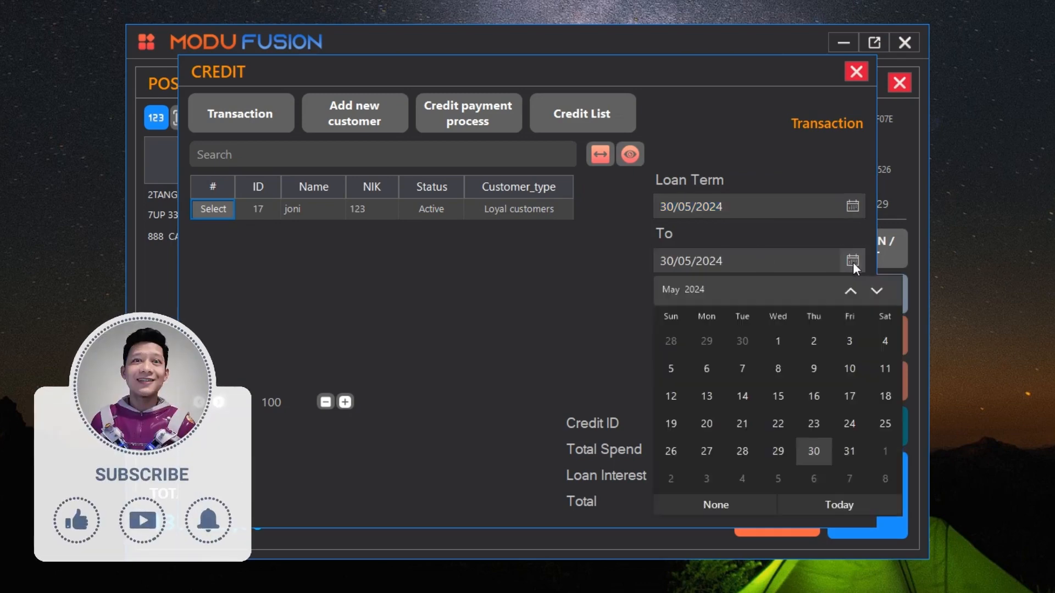
click(849, 450)
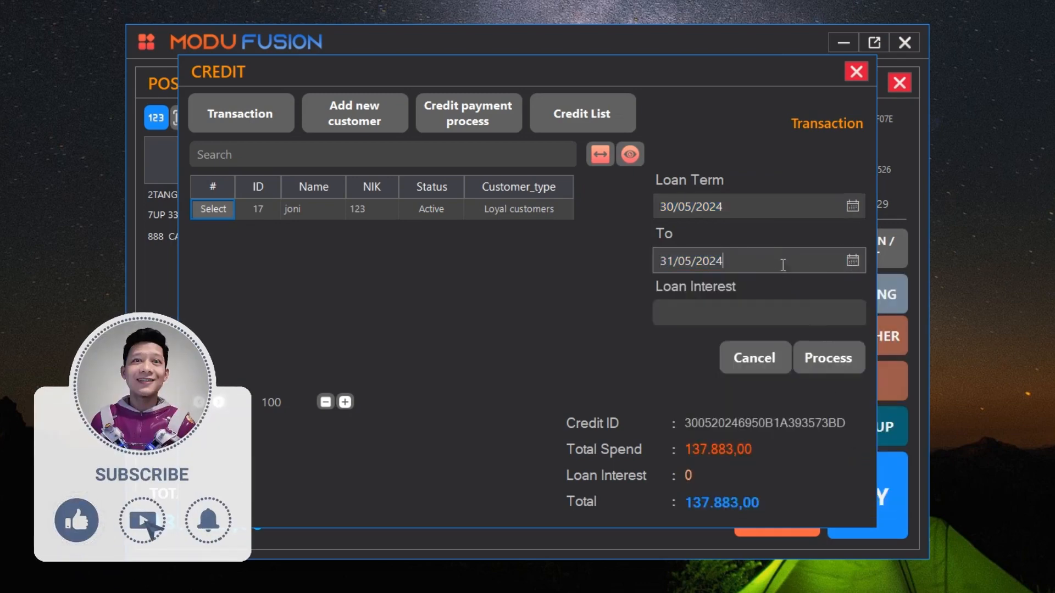
key(shift+Tab)
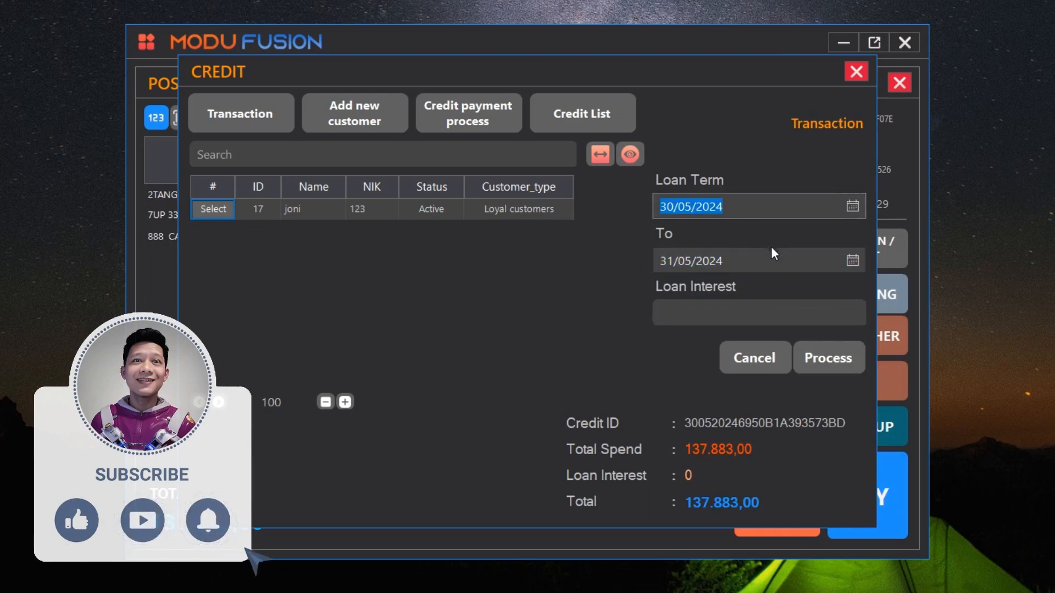
click(776, 263)
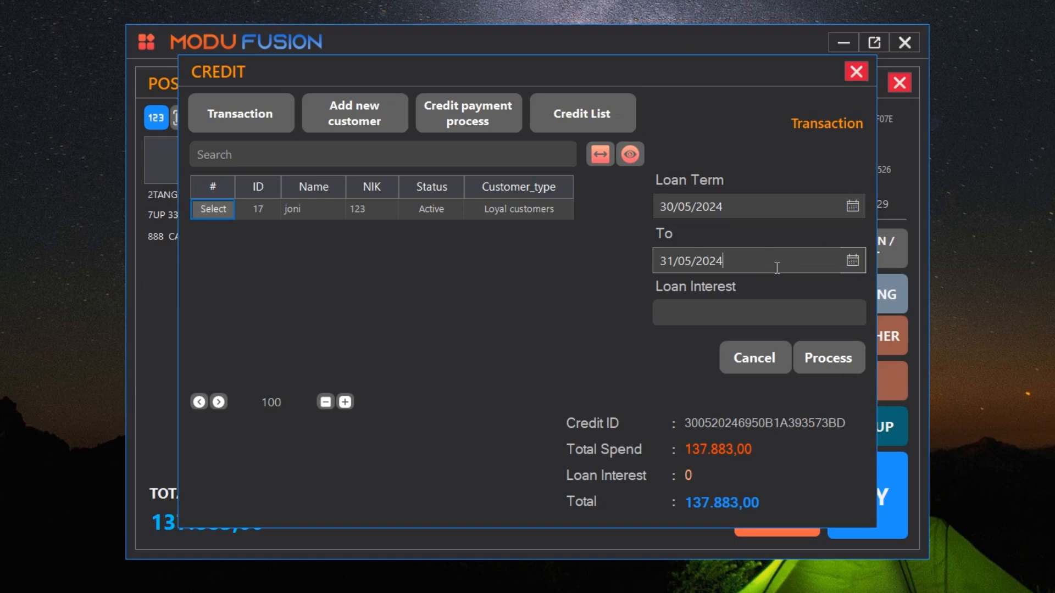
Step: Set the loan interest of the credit transaction to 2000
click(764, 312)
text(2000)
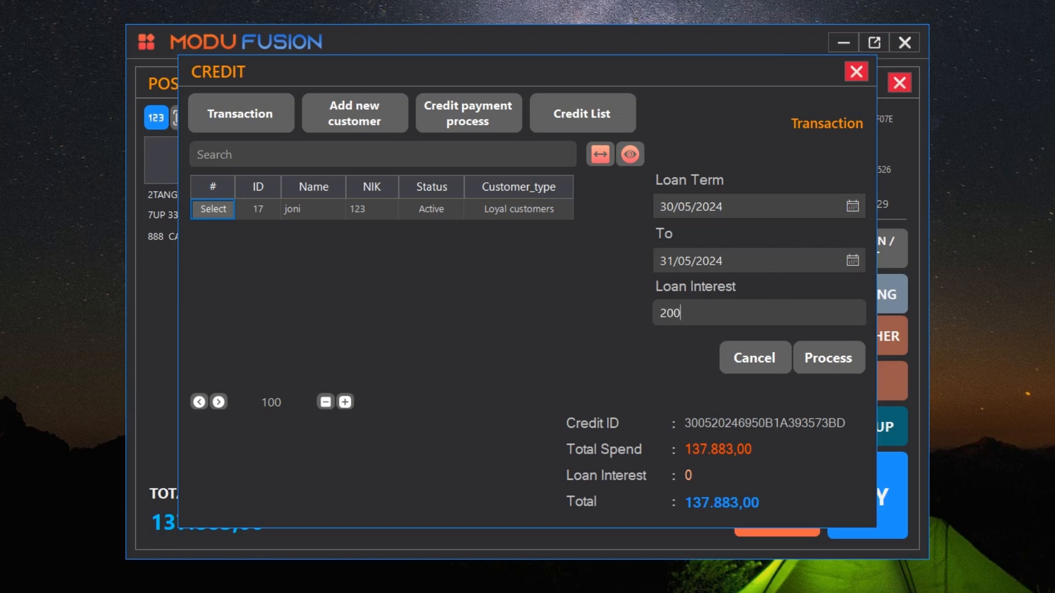
double_click(736, 312)
click(744, 312)
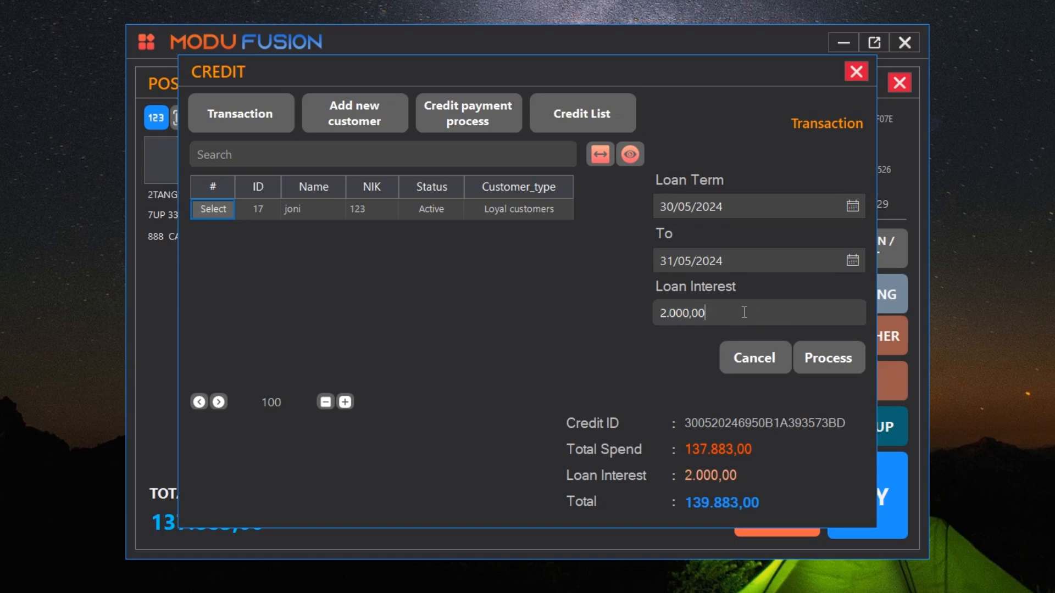
drag(744, 312, 502, 311)
text(0)
key(BackSpace)
text(2000)
Step: Process the credit transaction and save its bill on the Desktop as the PDF file 123
click(825, 360)
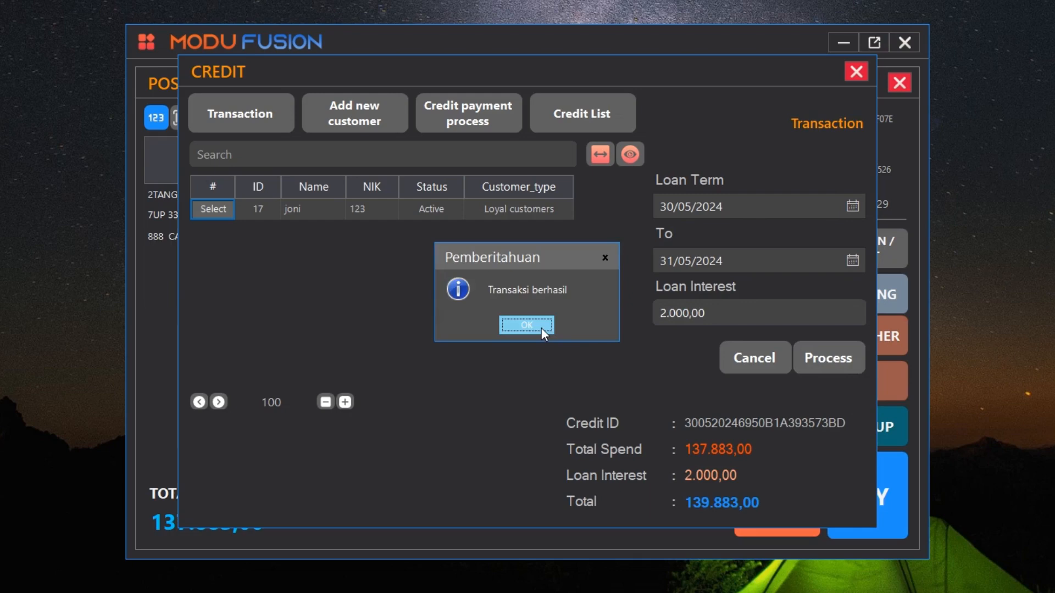
click(543, 333)
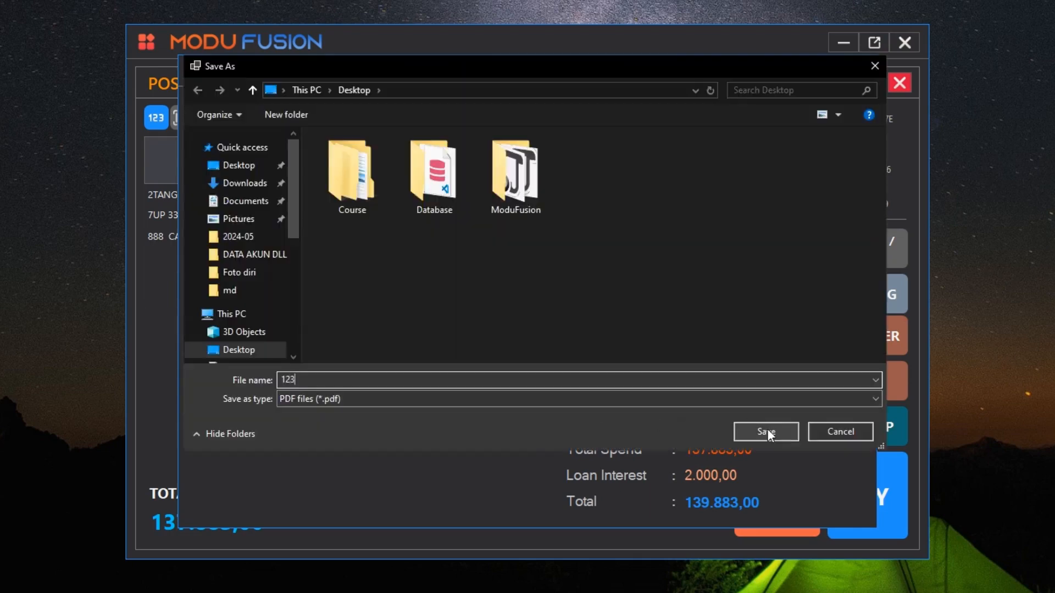
click(767, 431)
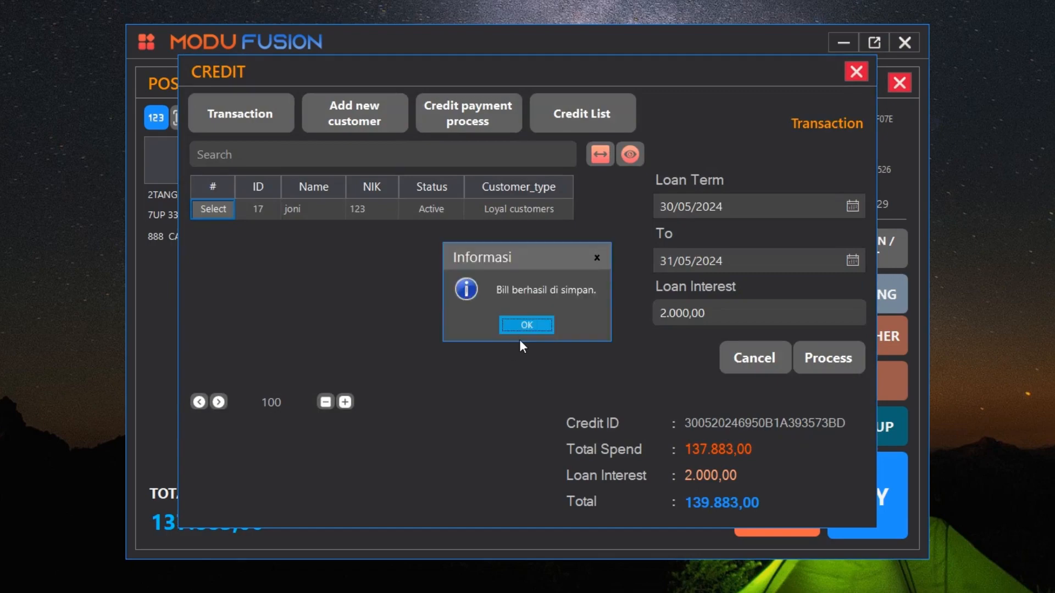
click(523, 325)
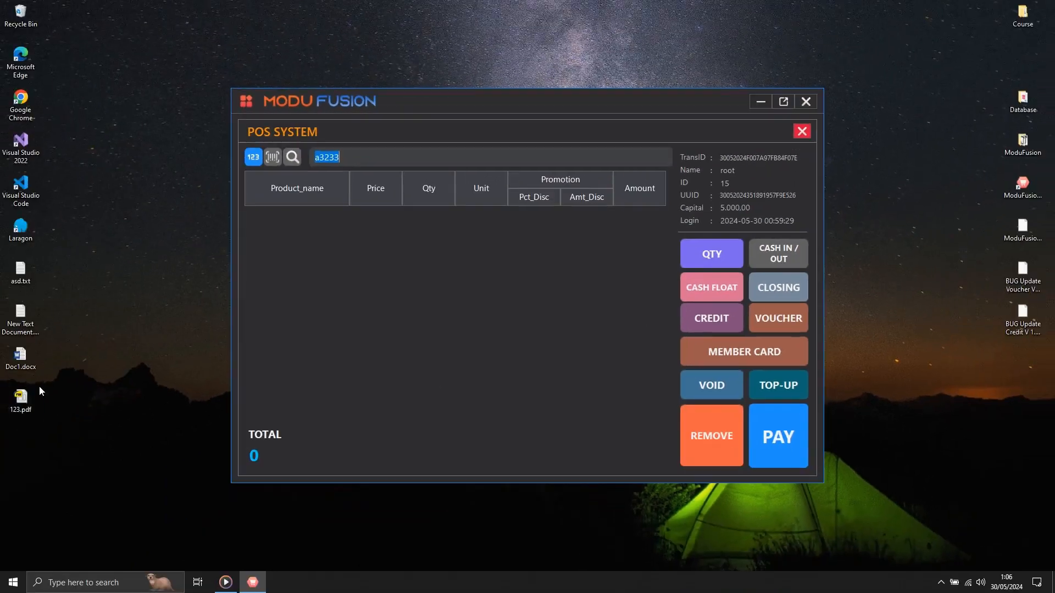
Step: Open the saved bill 123.pdf from the desktop and close the PDF viewer's Home page
click(21, 403)
double_click(21, 404)
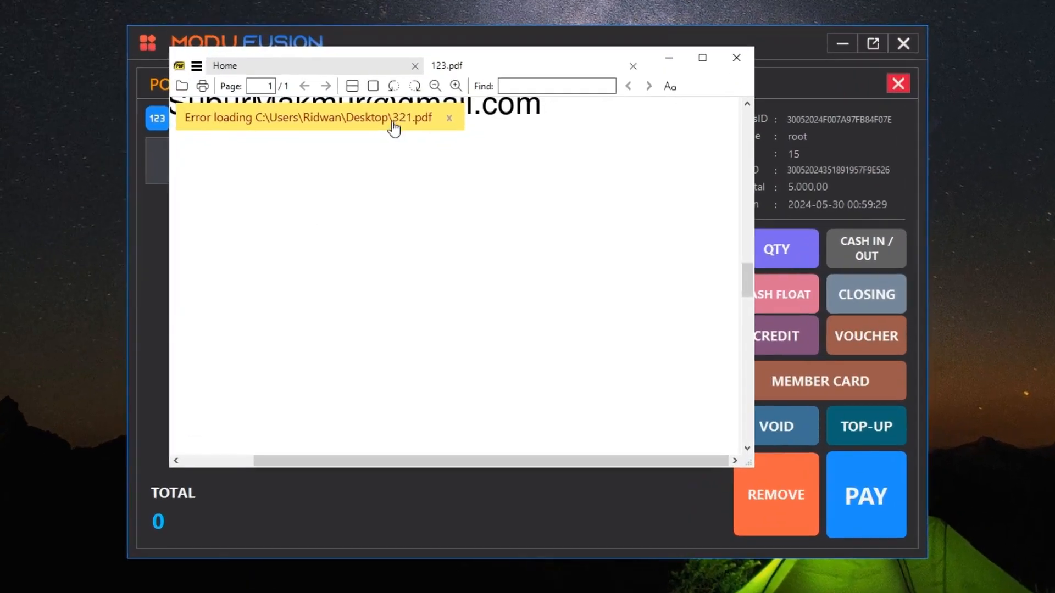
click(414, 71)
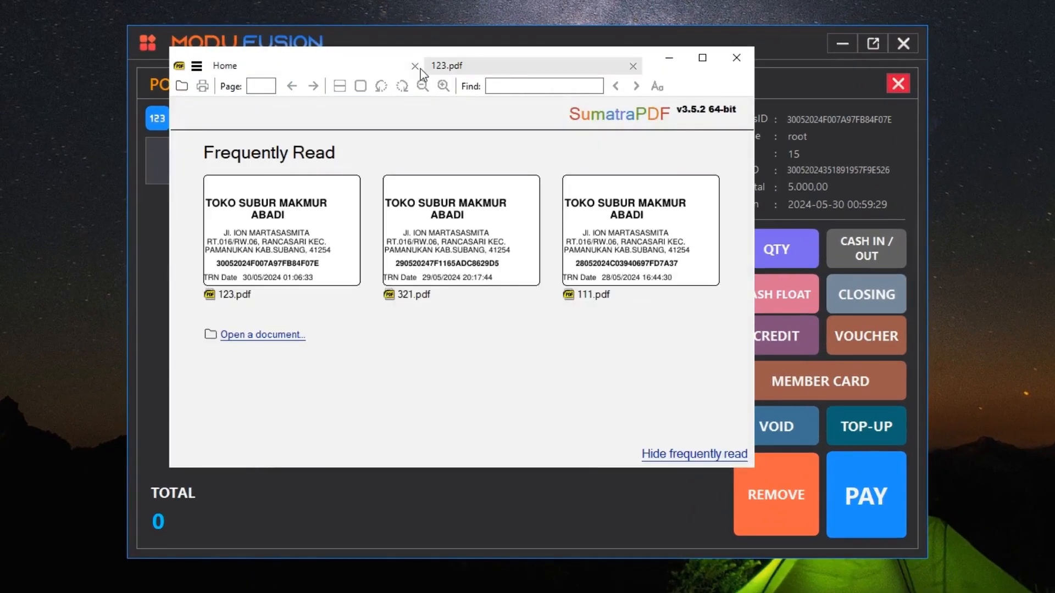
click(417, 68)
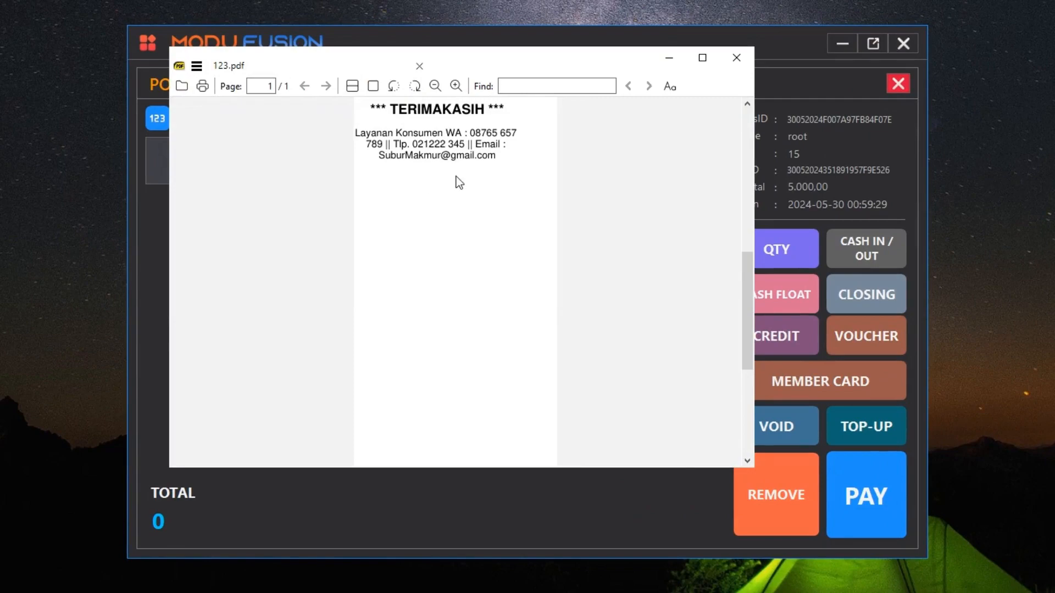
Step: Read through the bill's products, totals, loan interest, loan term and due date, and close the PDF viewer
scroll(572, 181, up, 5)
scroll(589, 199, up, 2)
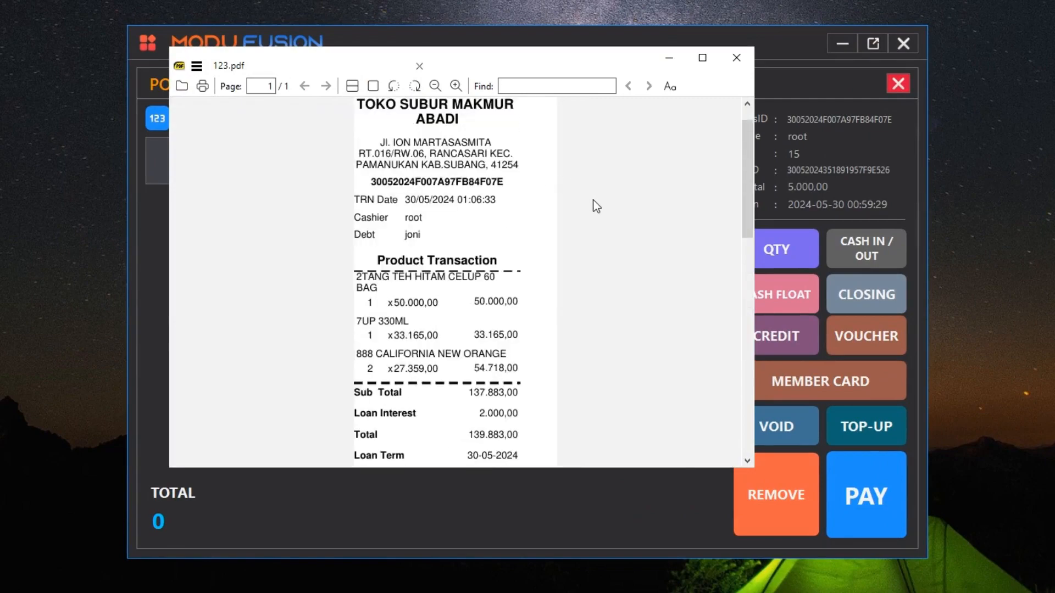
scroll(596, 206, down, 1)
scroll(623, 243, up, 1)
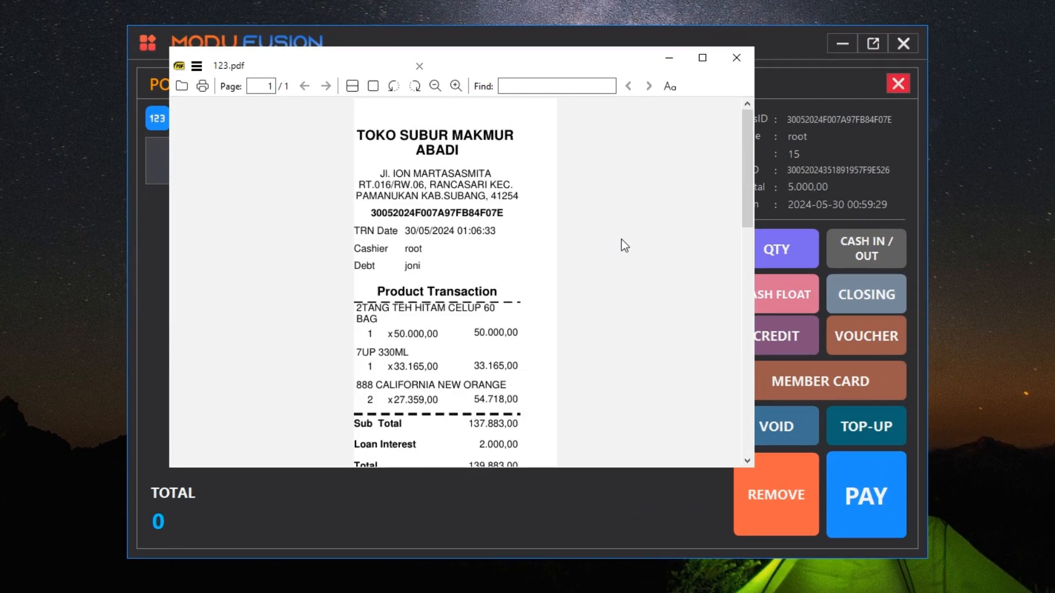
scroll(609, 238, down, 3)
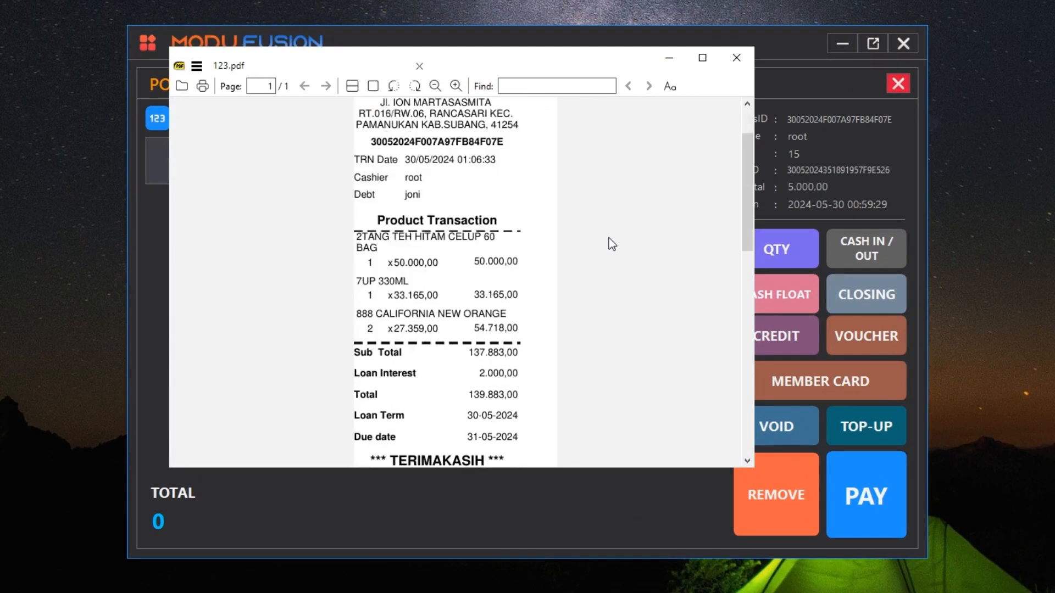
scroll(625, 200, down, 2)
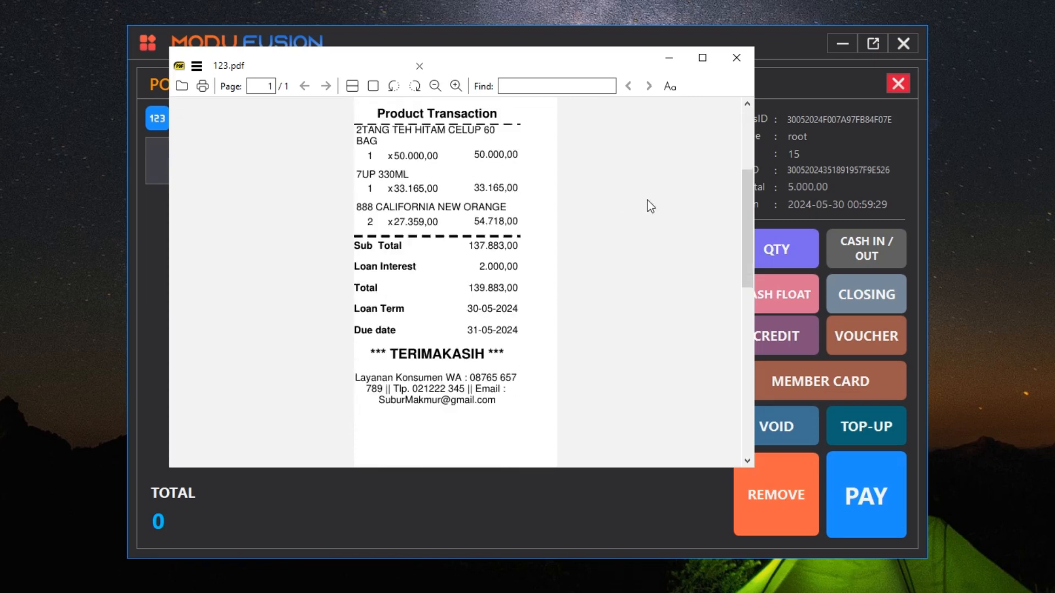
click(737, 57)
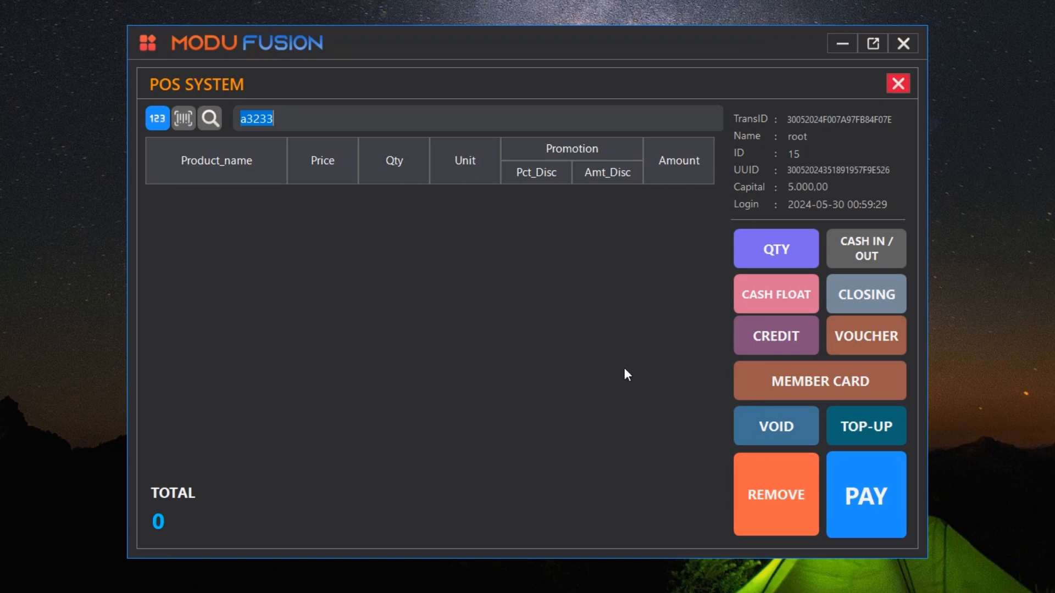
Step: List the open credits in the credit payment process with fitted columns and select the customer's unpaid credit
click(792, 337)
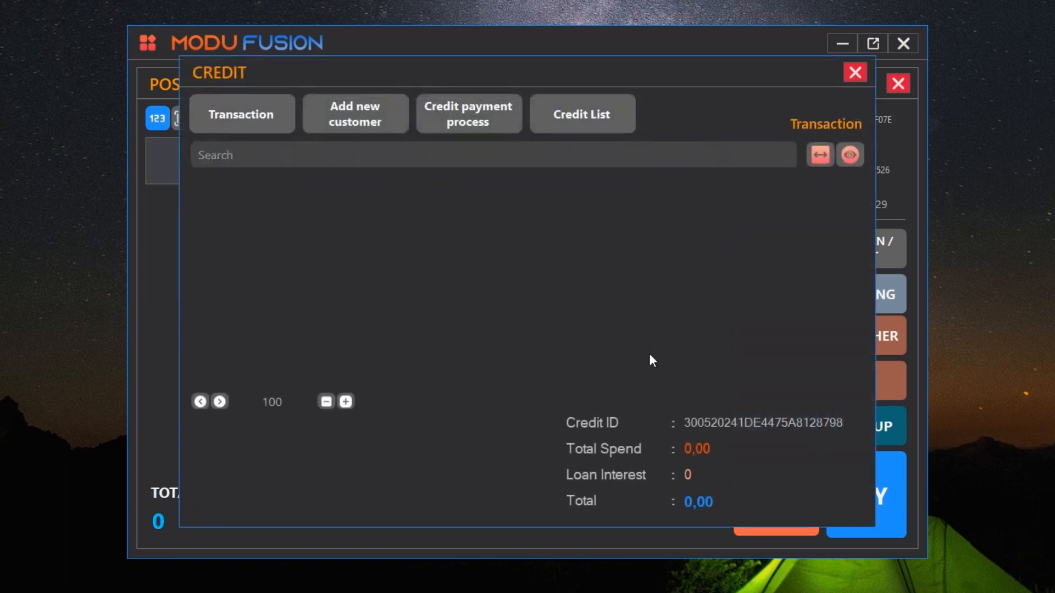
click(487, 122)
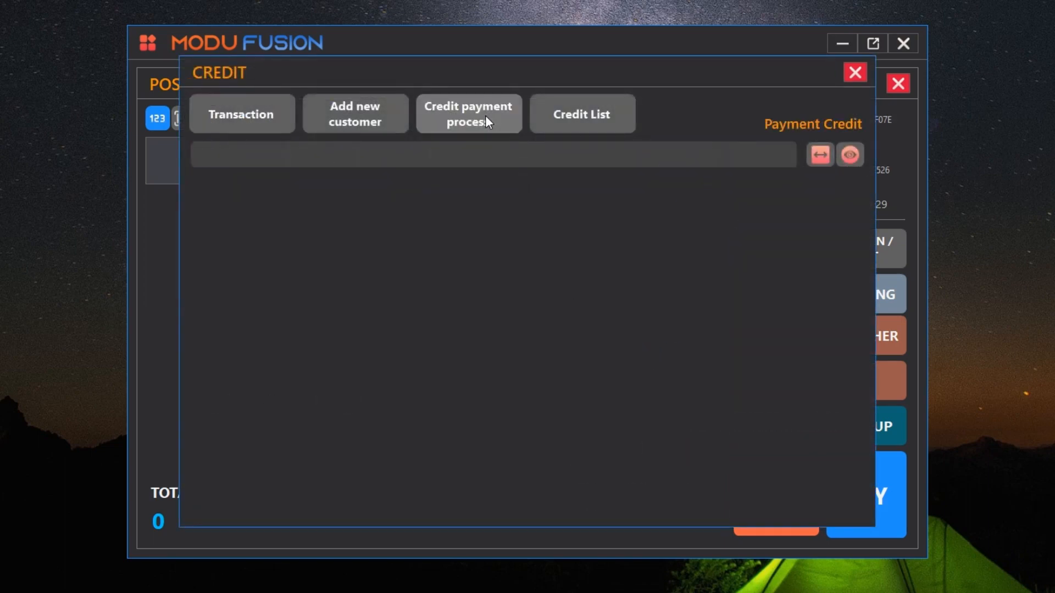
click(849, 155)
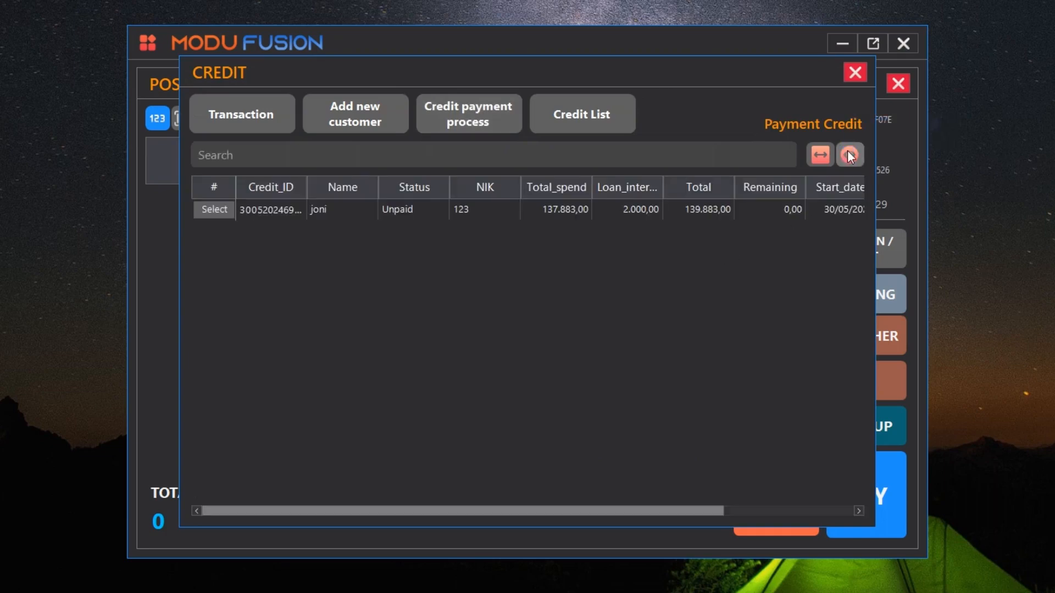
click(819, 155)
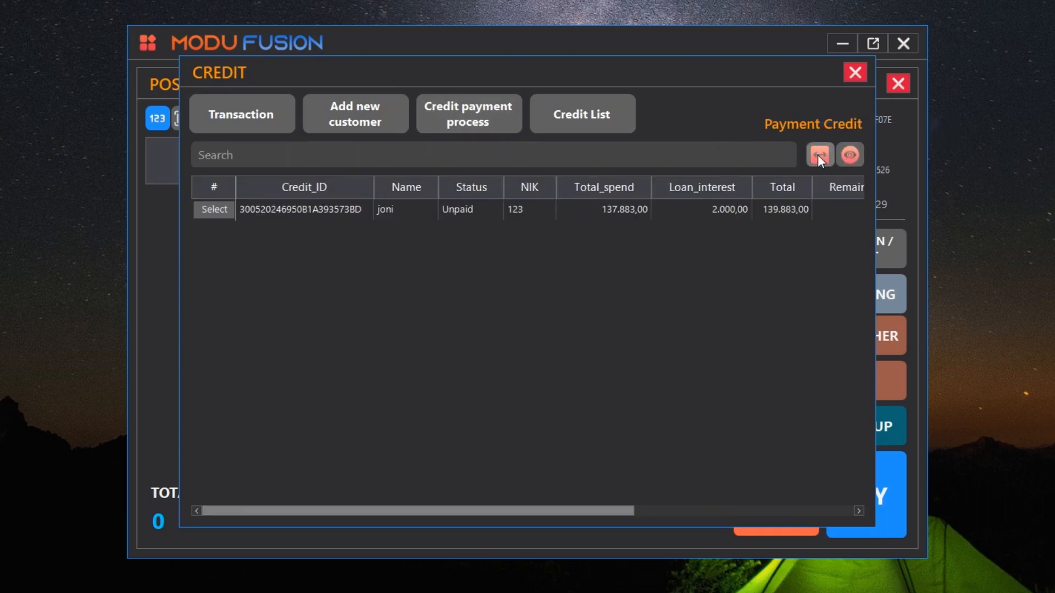
click(214, 209)
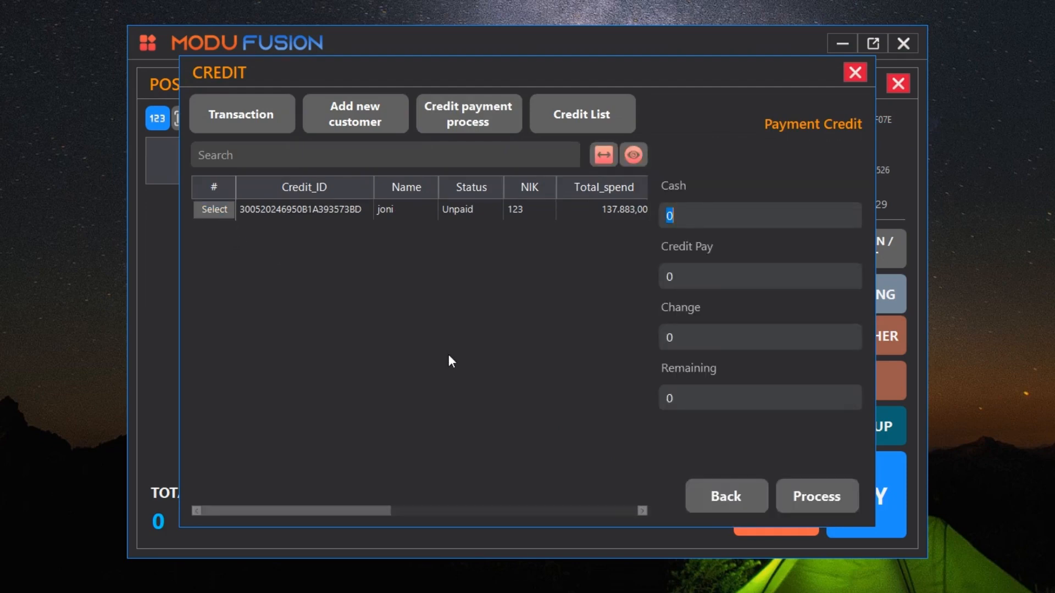
Step: Enter 50000 as the cash received and 50000 as the credit payment
text(50000)
key(Tab)
text(50000)
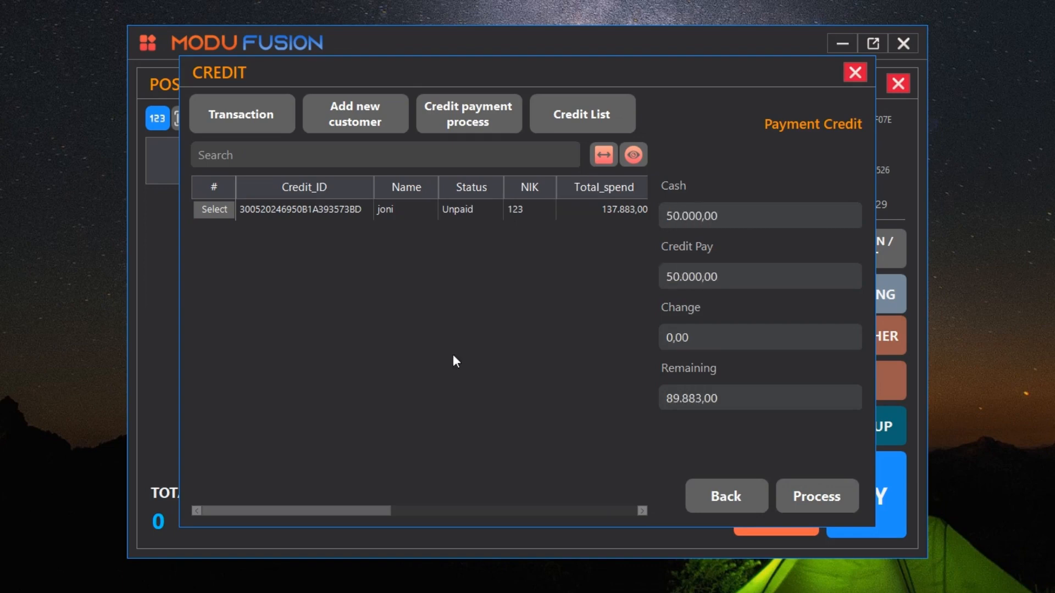
Step: Examine the Cash and Credit Pay amounts in the credit payment form
drag(703, 216, 659, 211)
drag(742, 223, 656, 219)
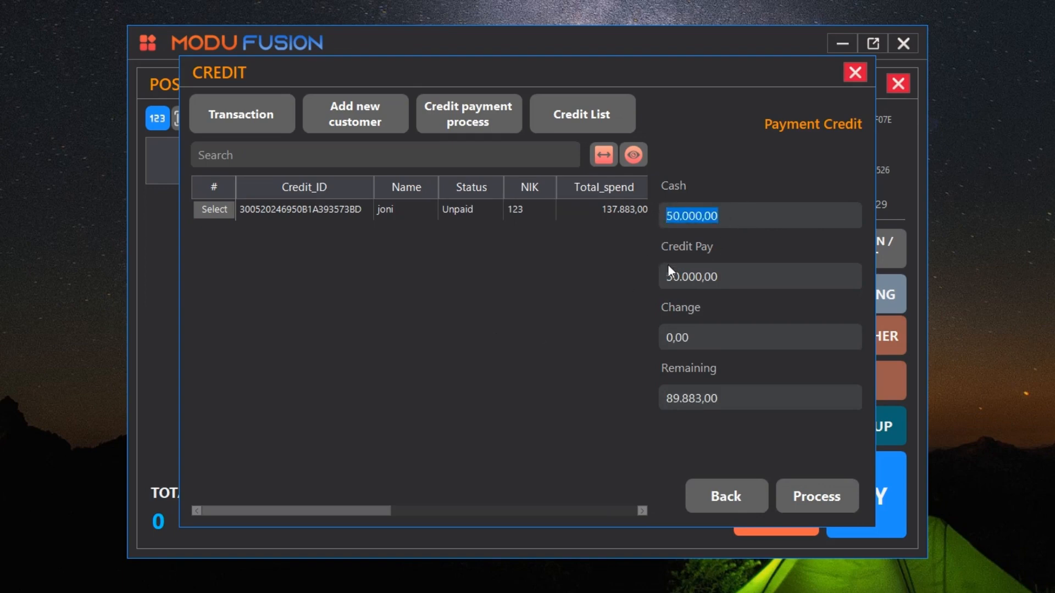
click(760, 277)
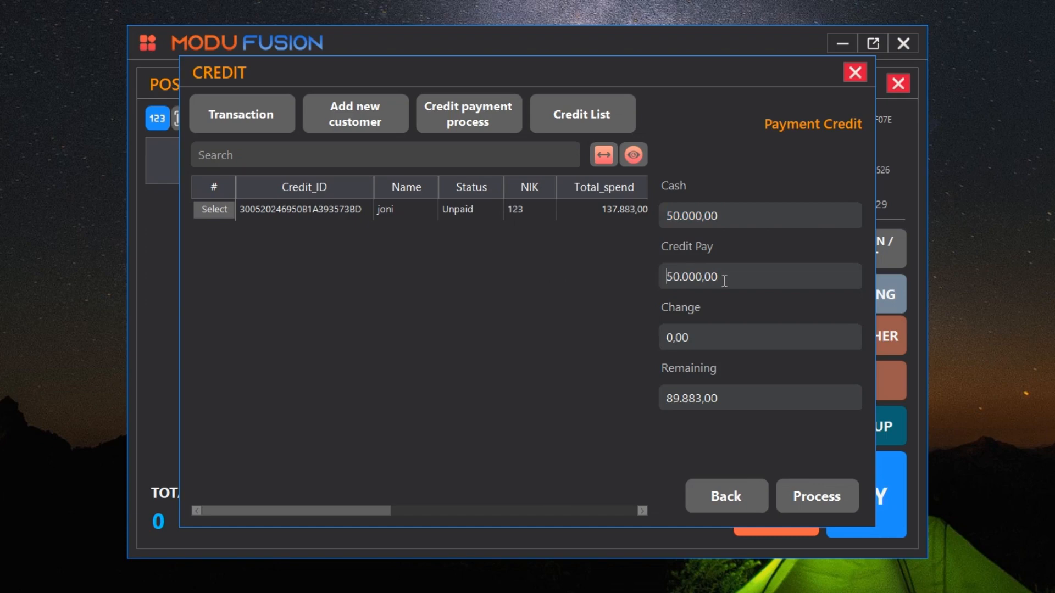
drag(722, 279, 643, 277)
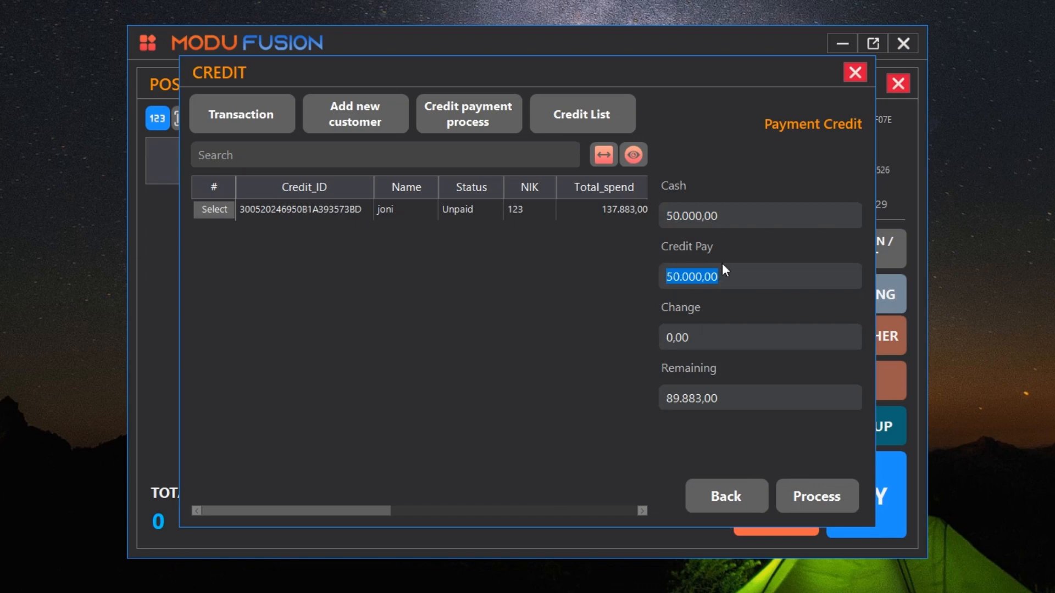
click(772, 271)
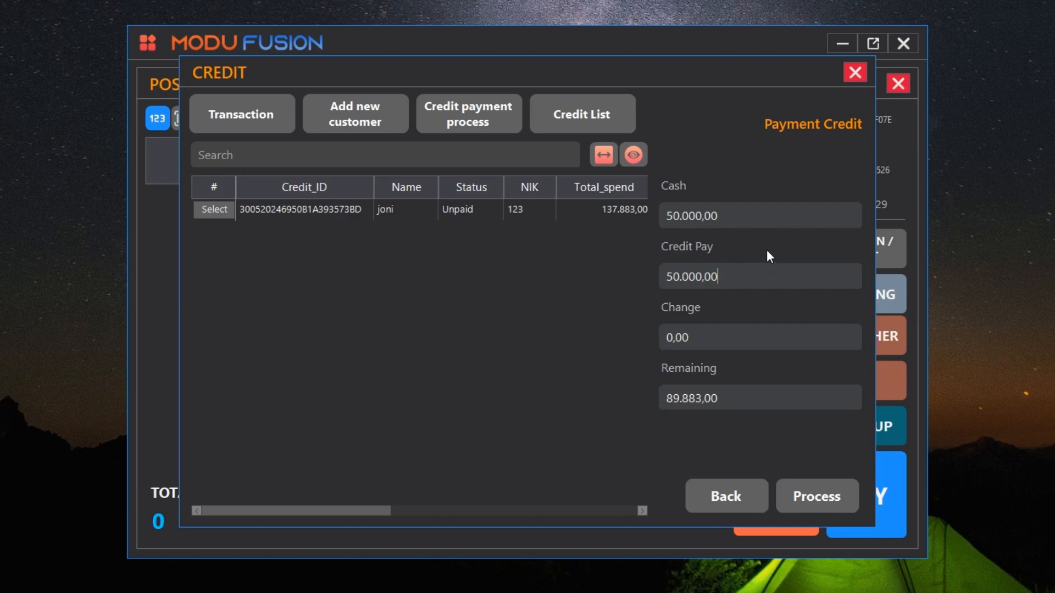
click(775, 213)
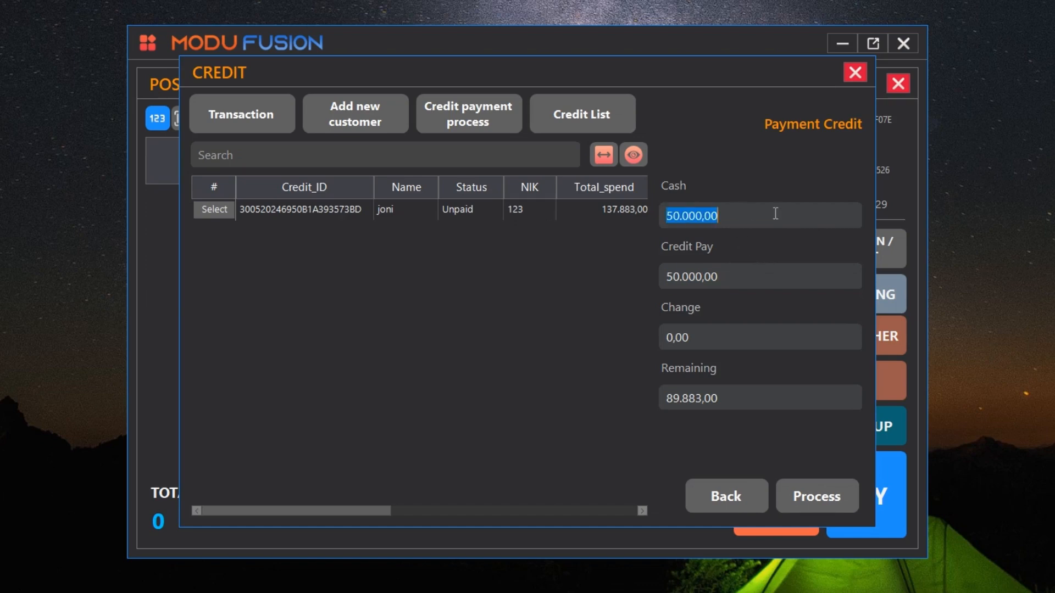
click(756, 280)
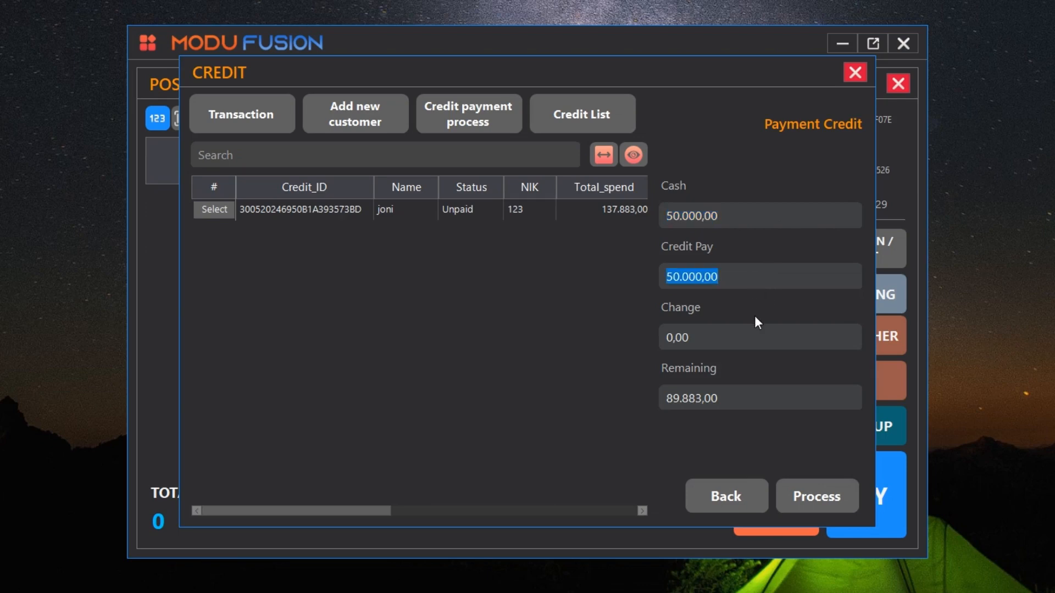
Step: Compare the Cash and Credit Pay amounts and check the Remaining balance in the credit payment form
click(768, 216)
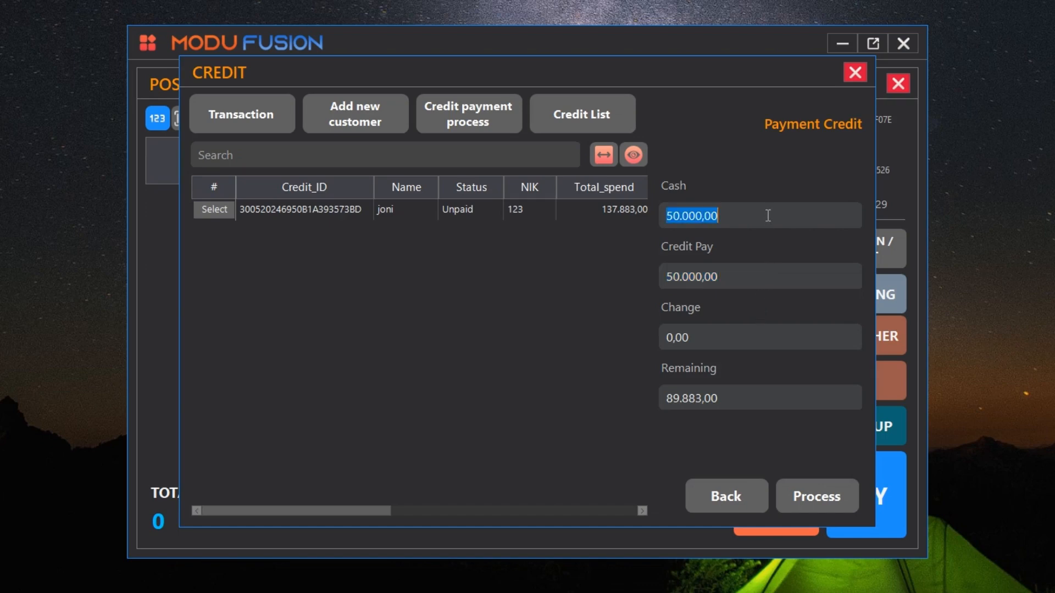
click(760, 285)
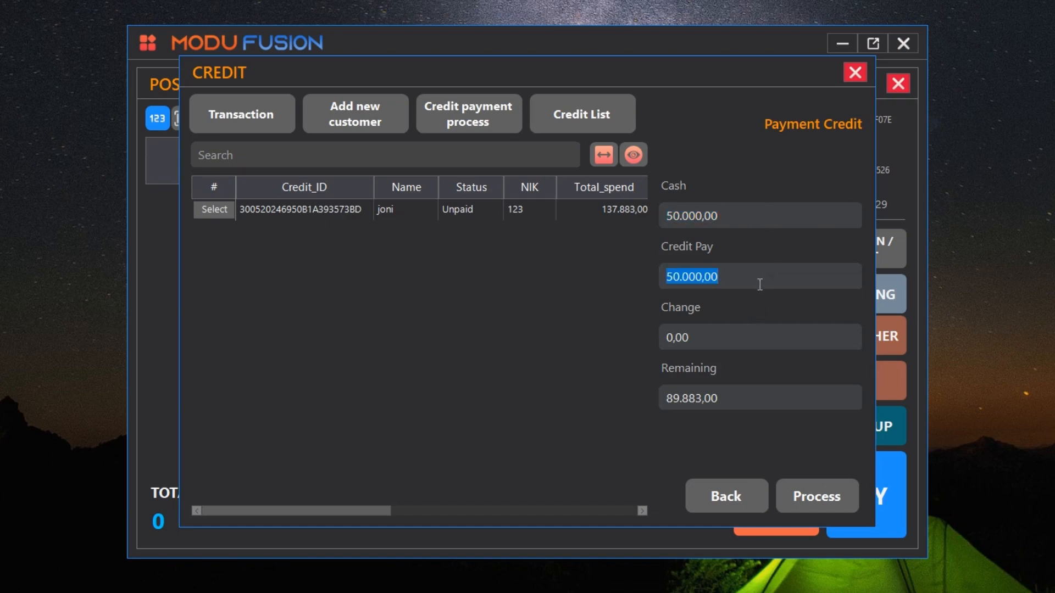
click(760, 216)
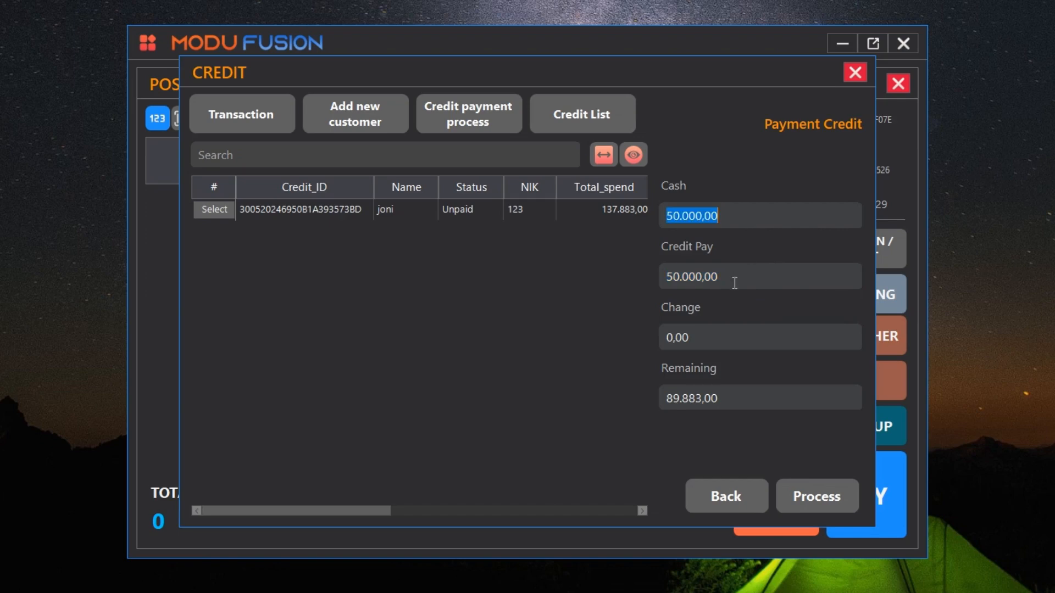
click(735, 280)
click(742, 218)
click(739, 270)
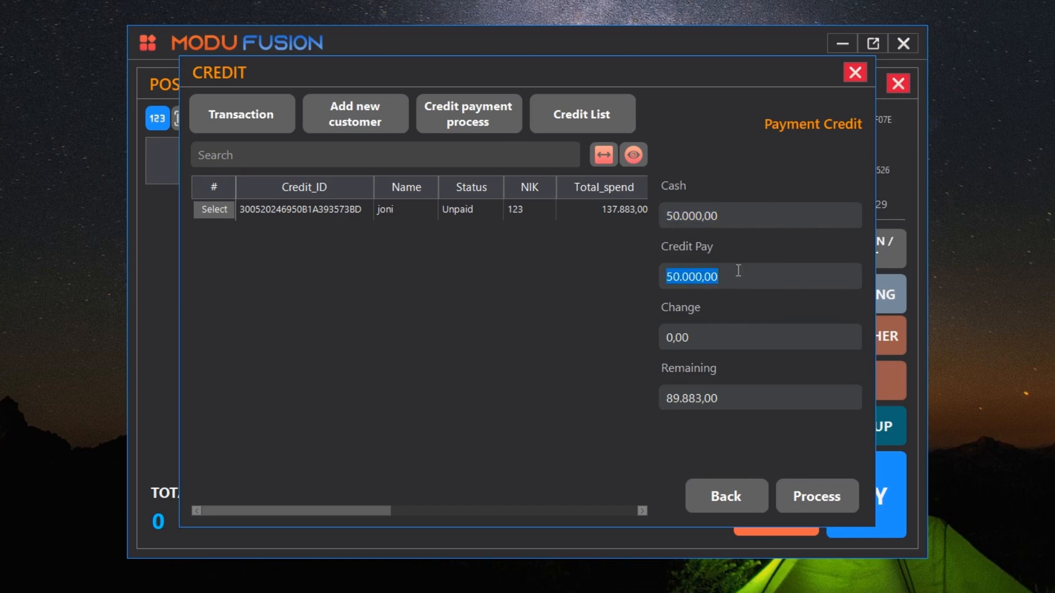
click(749, 397)
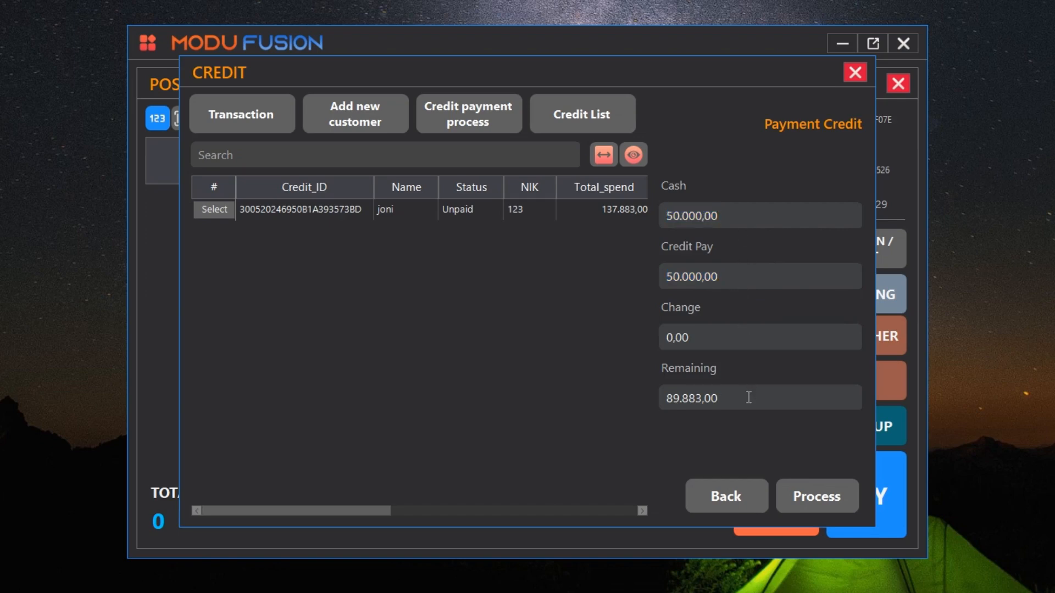
drag(748, 397, 616, 405)
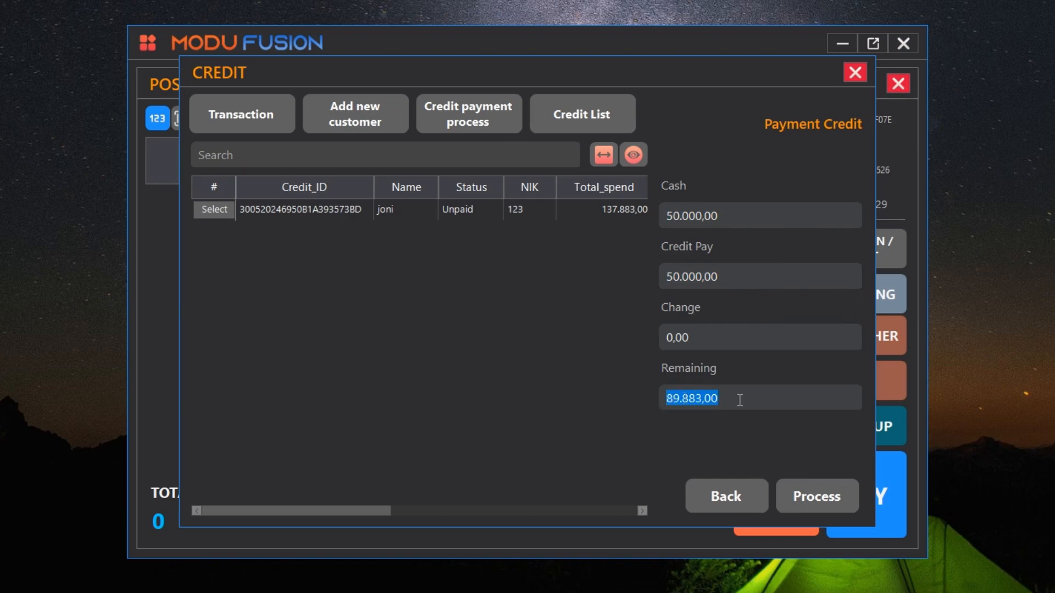
click(759, 401)
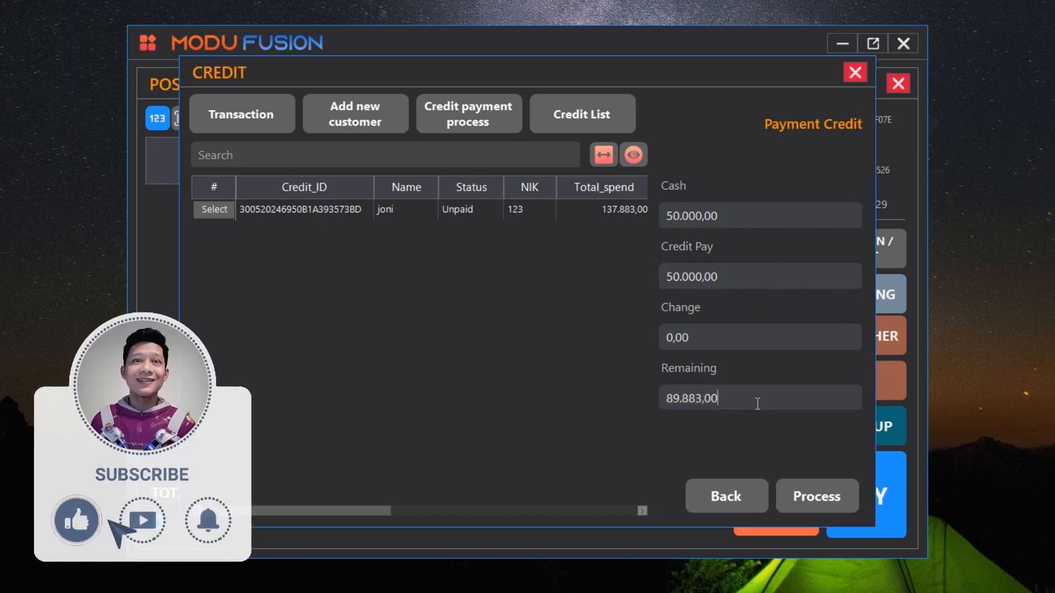
Step: Process the credit payment and save its bill as the PDF file 321 on the Desktop
click(803, 497)
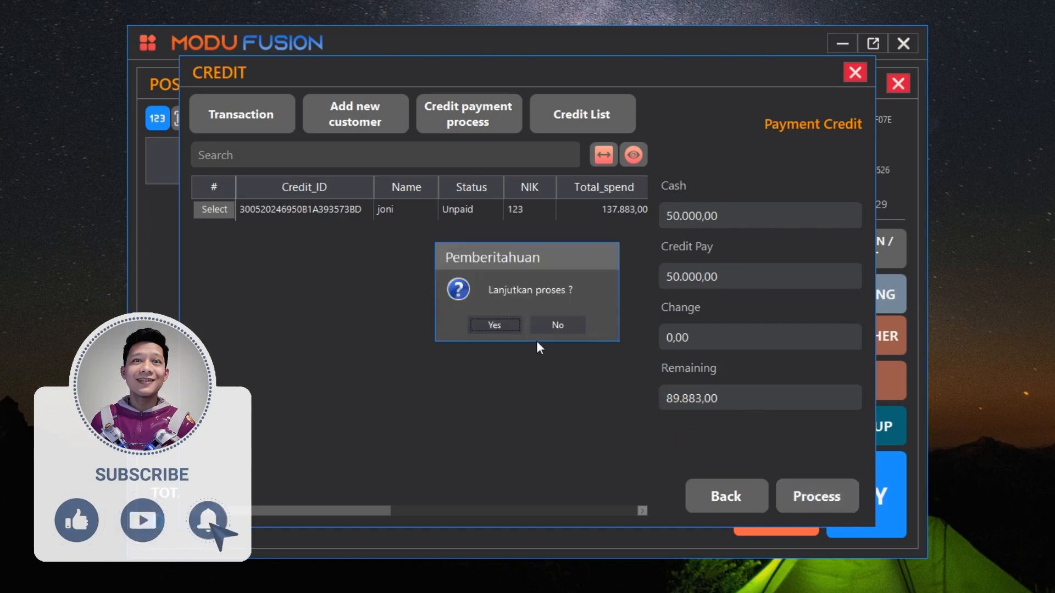
click(507, 328)
click(507, 329)
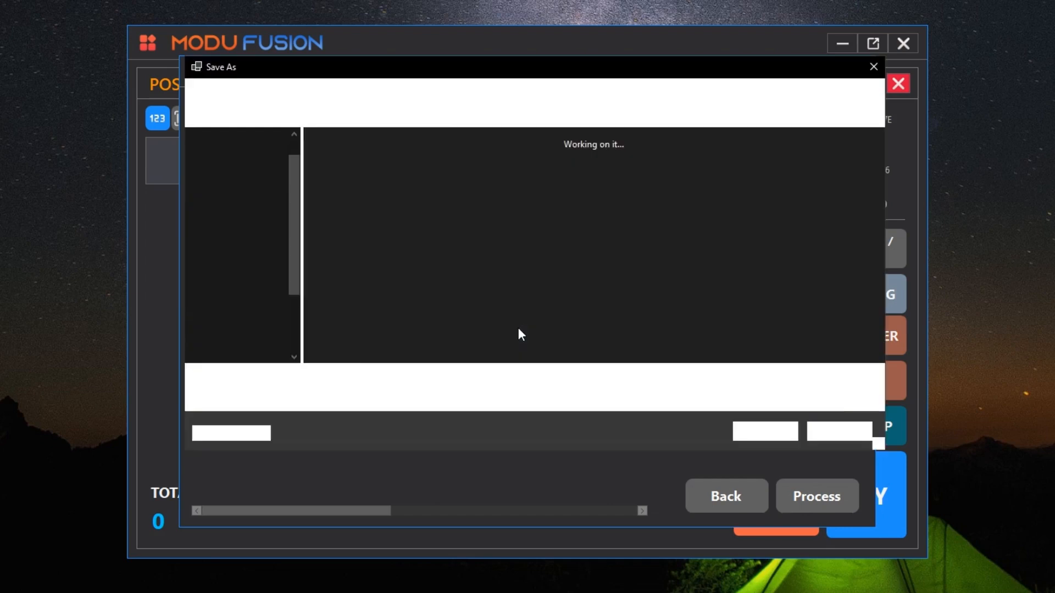
text(321)
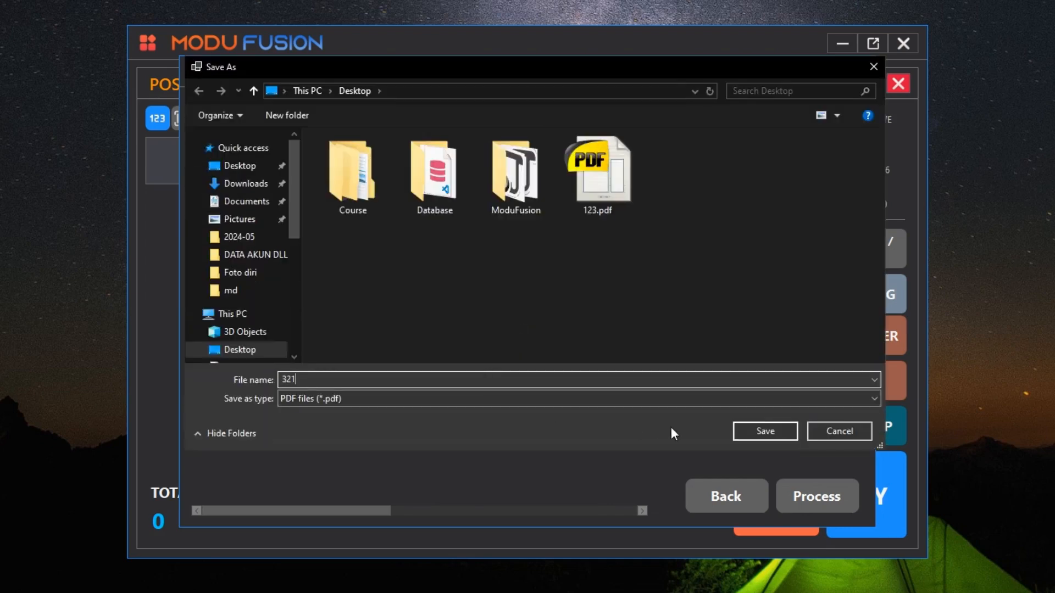
click(761, 437)
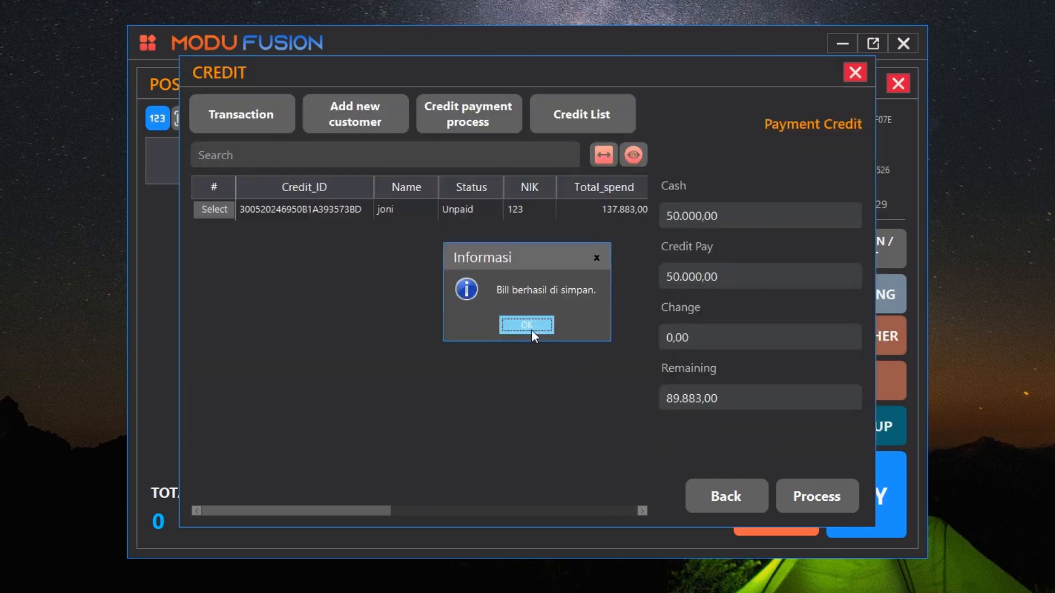
click(528, 325)
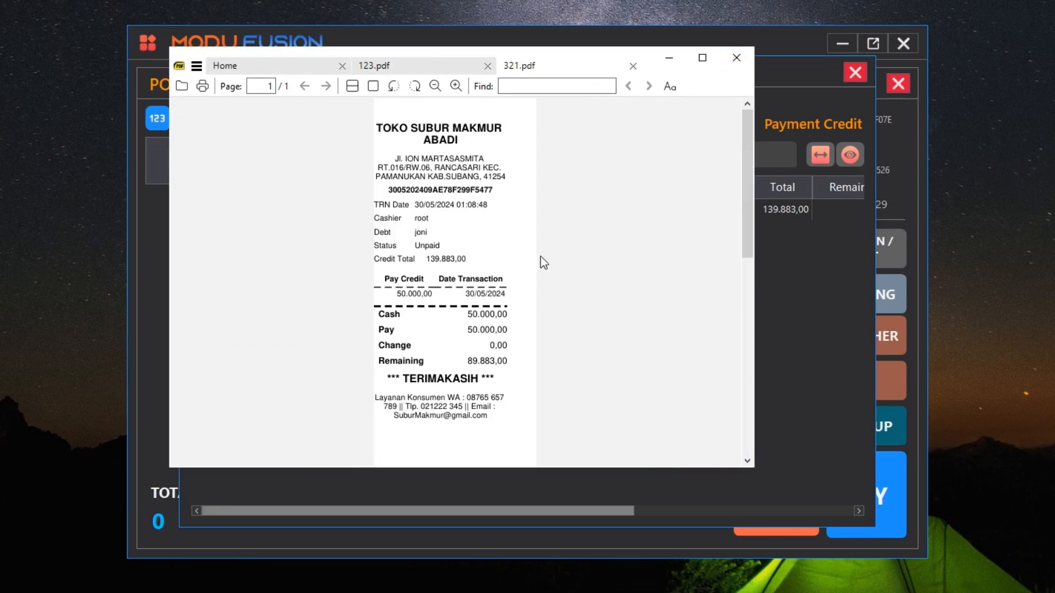
Step: Read through the payment bill 321.pdf from the shop header to the remaining balance, and close the PDF viewer
scroll(483, 265, up, 1)
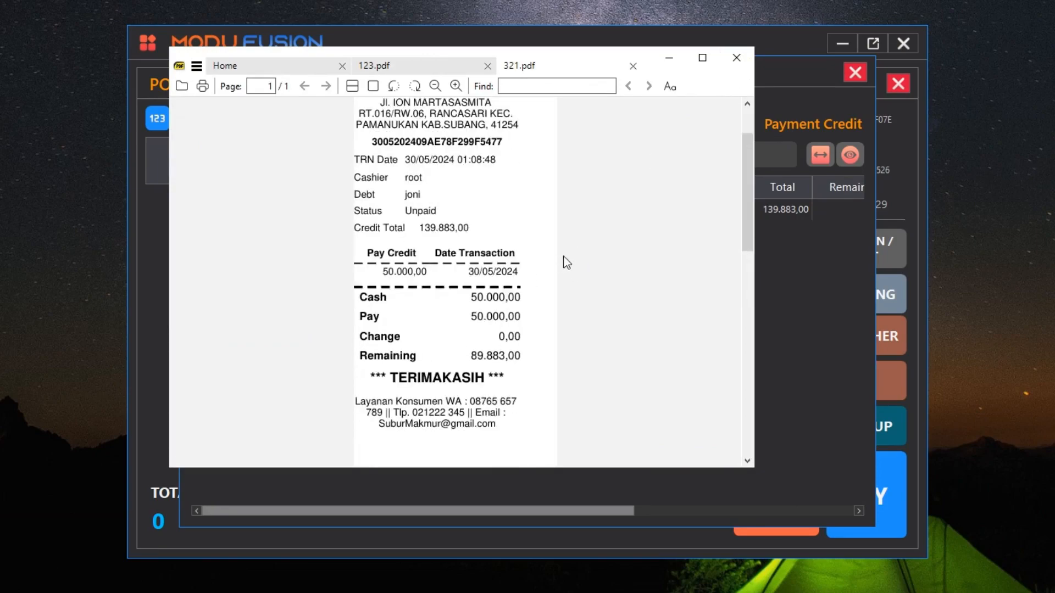
scroll(592, 262, down, 3)
scroll(592, 262, up, 3)
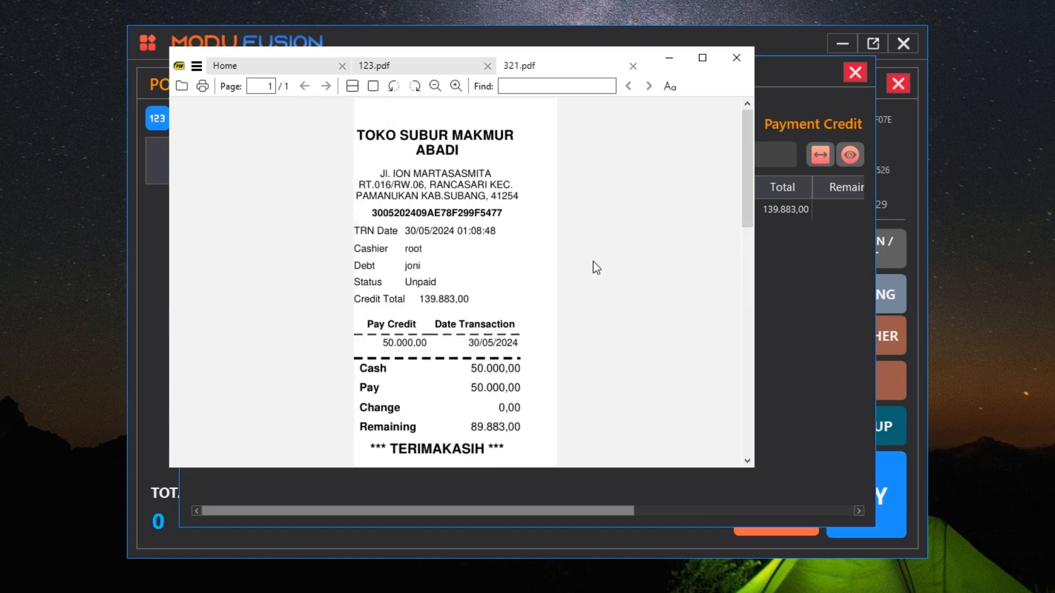
click(736, 58)
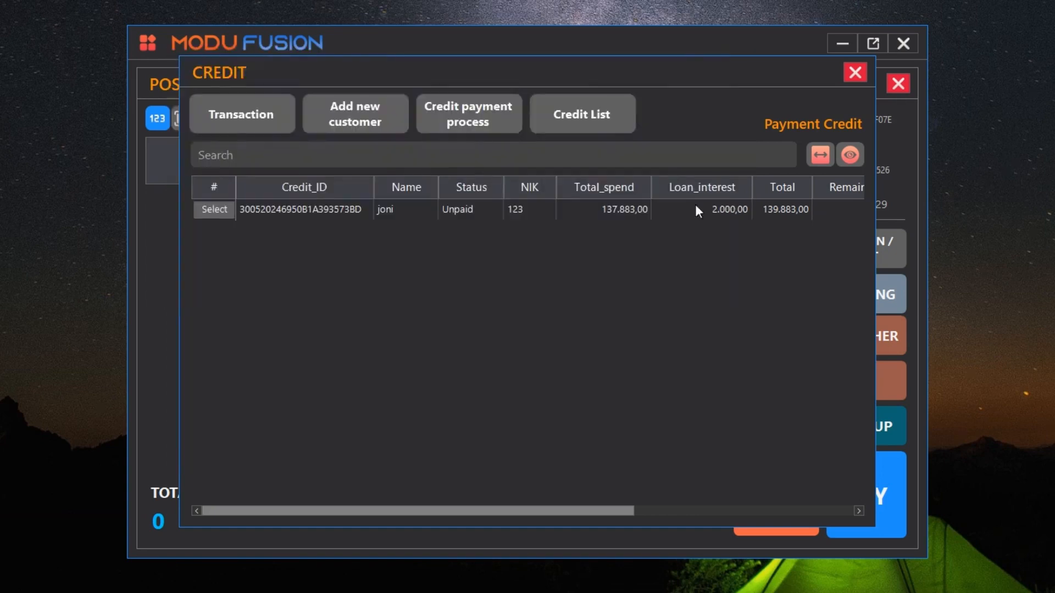
Step: Load the customer credits in the Credit List and fit the columns to their contents
click(607, 131)
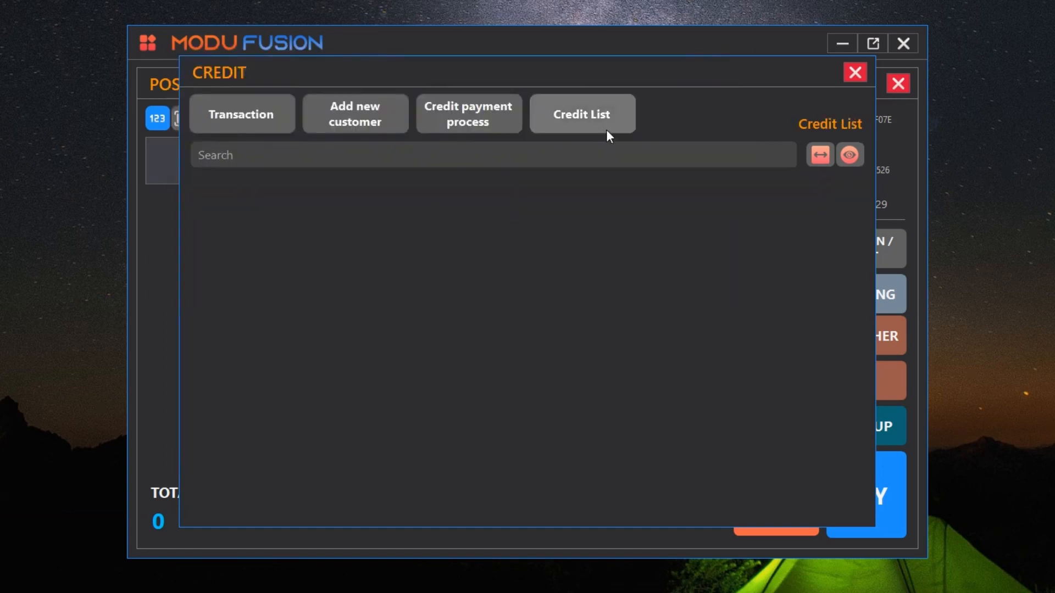
click(849, 156)
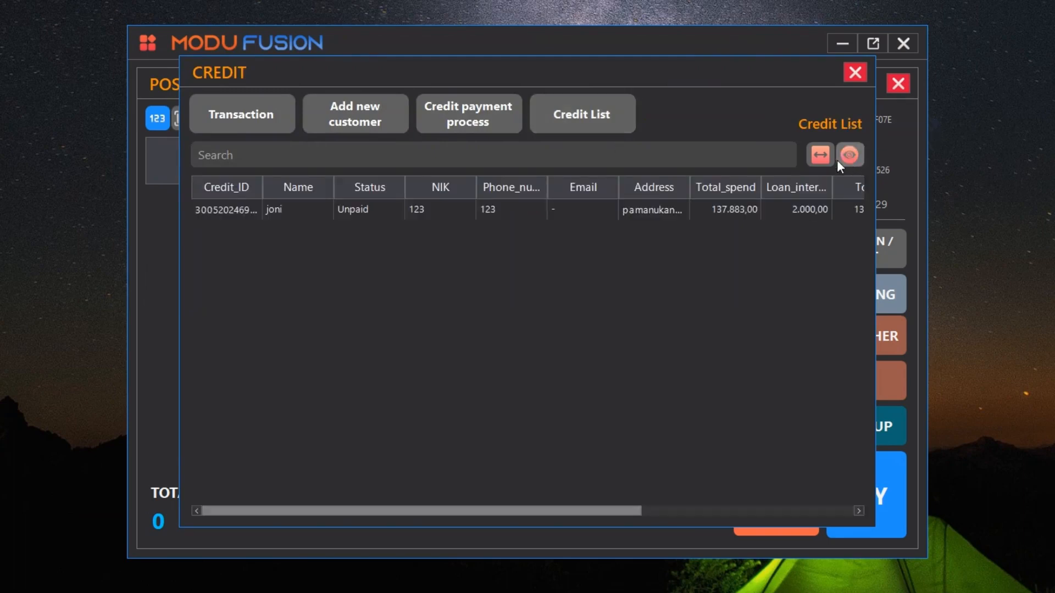
click(822, 159)
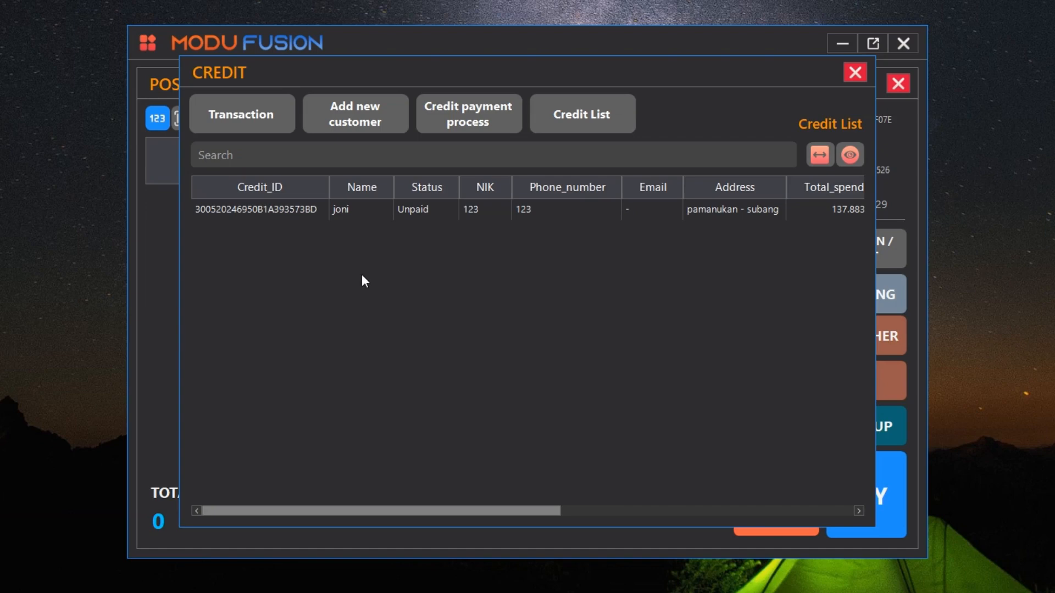
Step: View the pay credit history of the customer's unpaid credit with fitted columns, and close the detail view
right_click(263, 210)
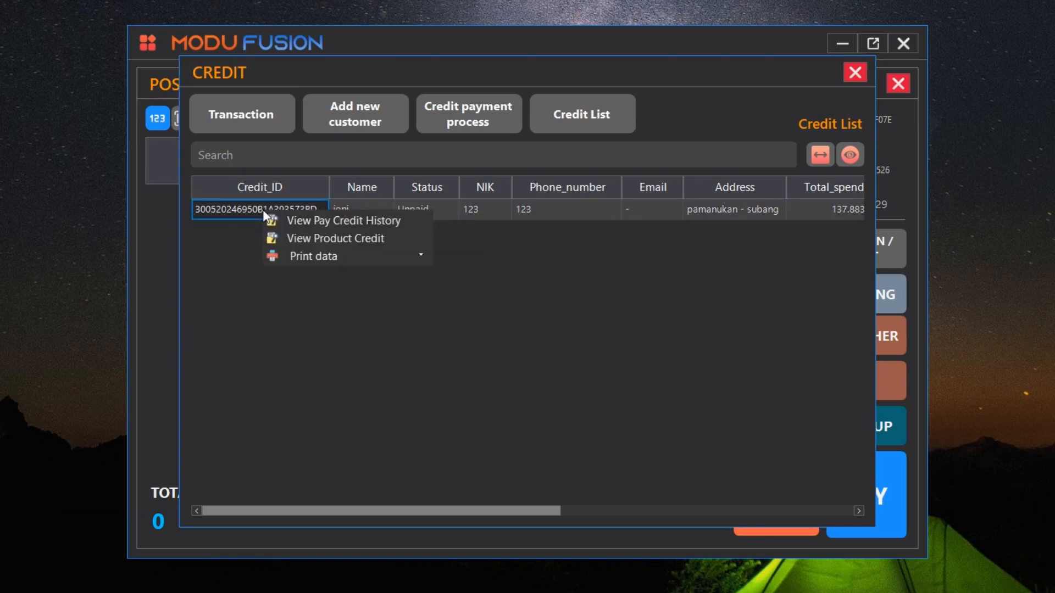
mouse_move(333, 257)
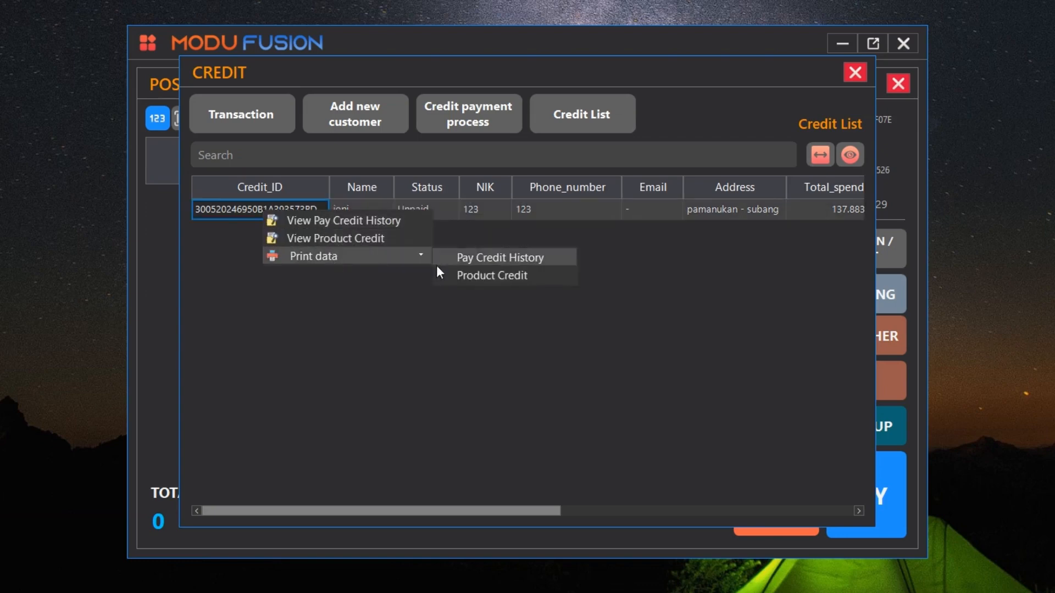
click(345, 222)
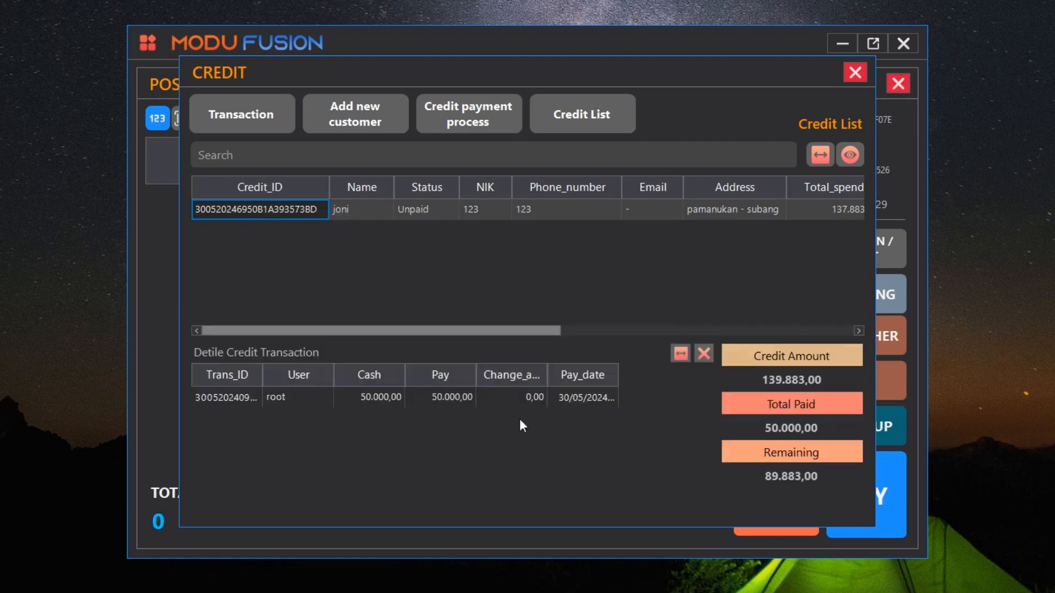
click(680, 354)
click(704, 354)
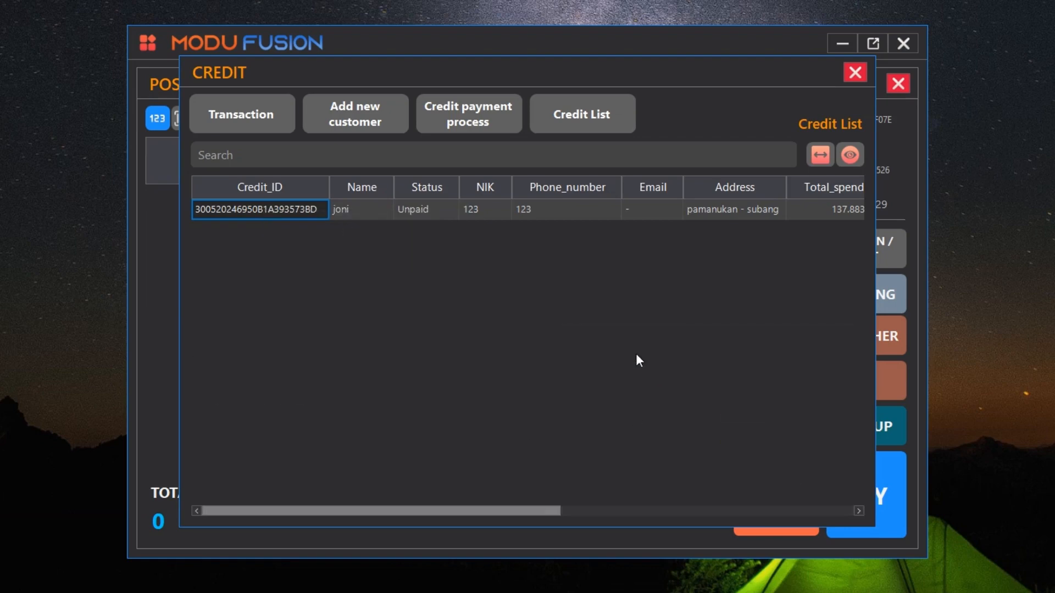
Step: View the products bought on the customer's unpaid credit, and close the detail view
right_click(236, 207)
click(307, 238)
click(704, 355)
Step: Print the pay credit history of the customer's credit to a PDF file named 111 on the Desktop
right_click(295, 213)
mouse_move(361, 255)
click(534, 260)
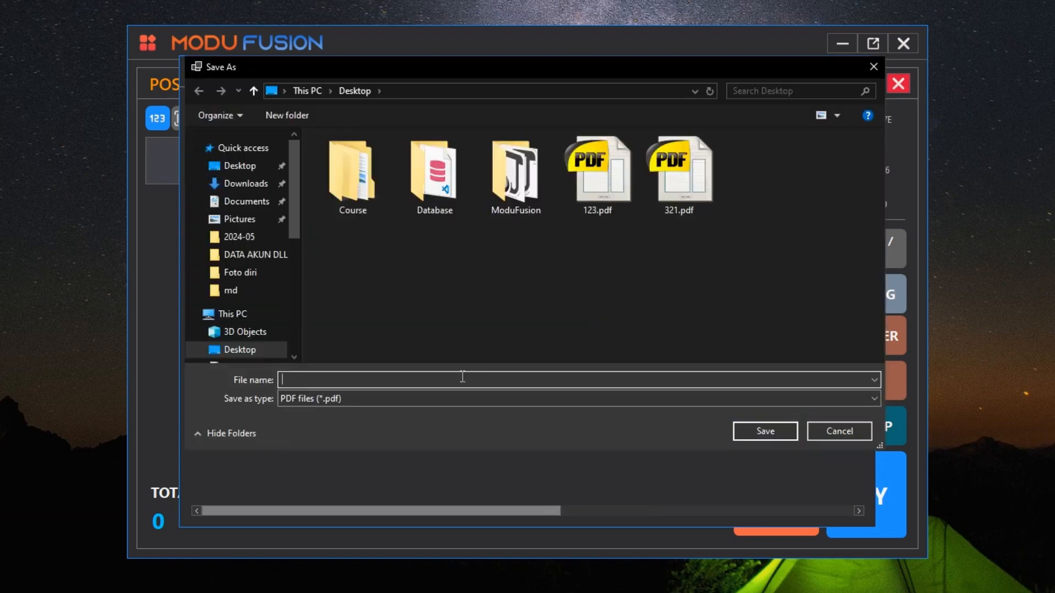
text(111)
click(775, 431)
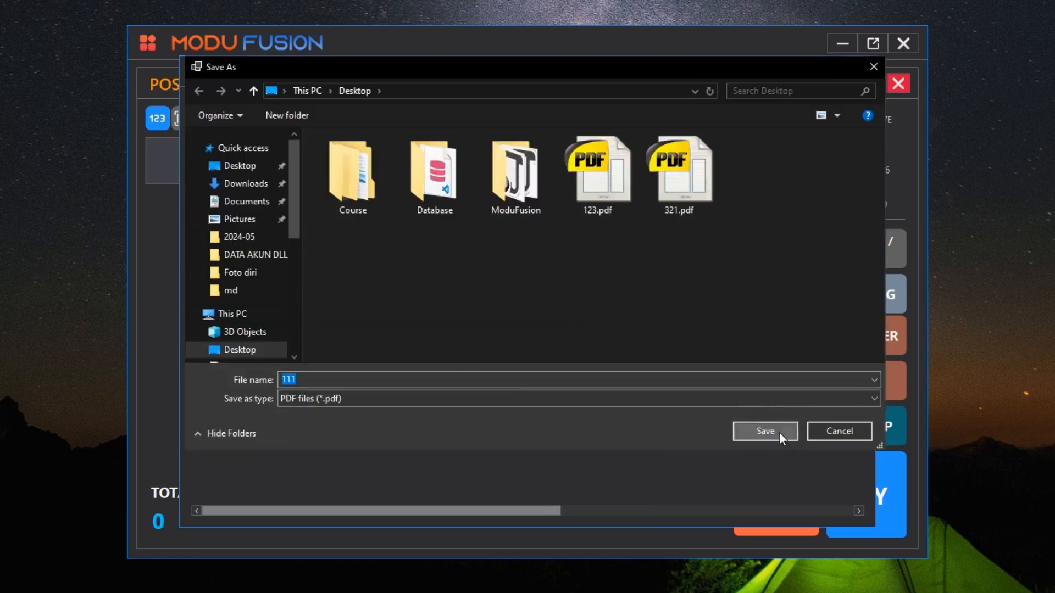
click(504, 324)
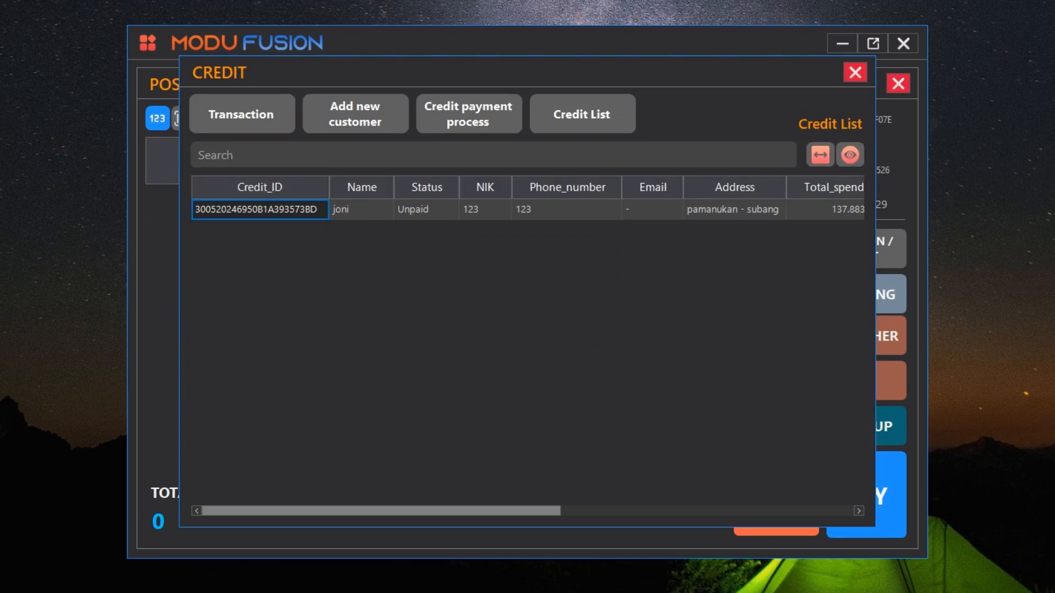
Step: Read through the payment history bill 111.pdf, including its credit total, total pay and remaining amounts, and close the viewer
scroll(486, 288, down, 3)
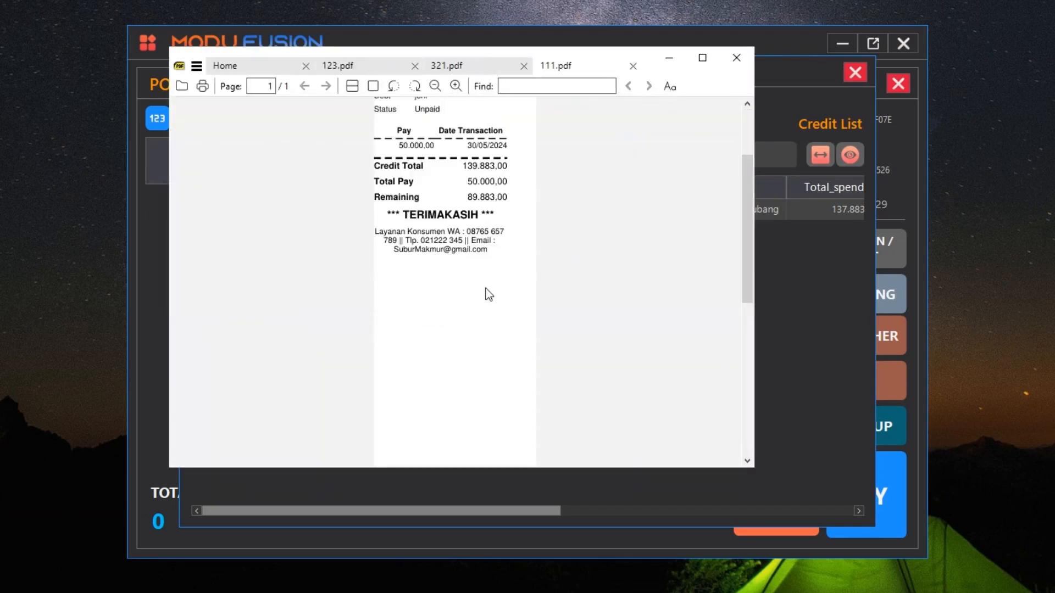
scroll(486, 288, up, 3)
click(736, 58)
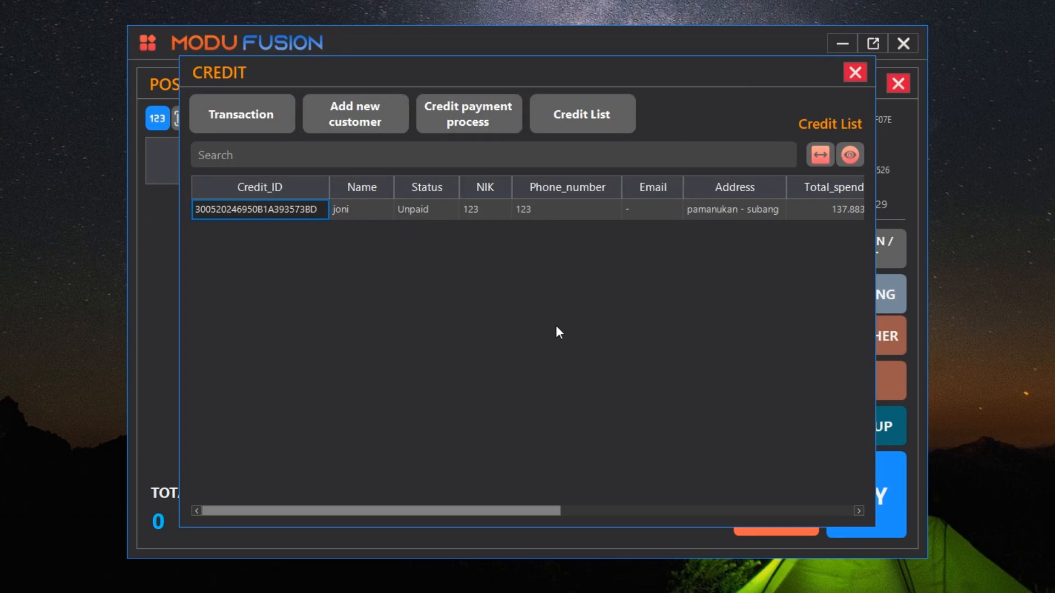
Step: Close the cashier's credit window and the POS system, and open the Credit module
click(855, 74)
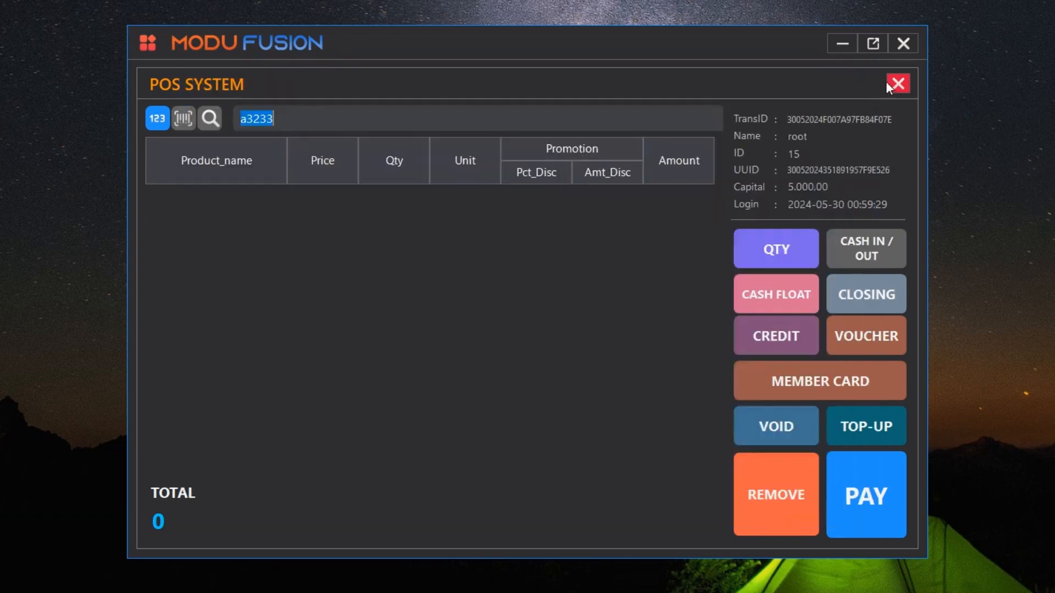
click(898, 84)
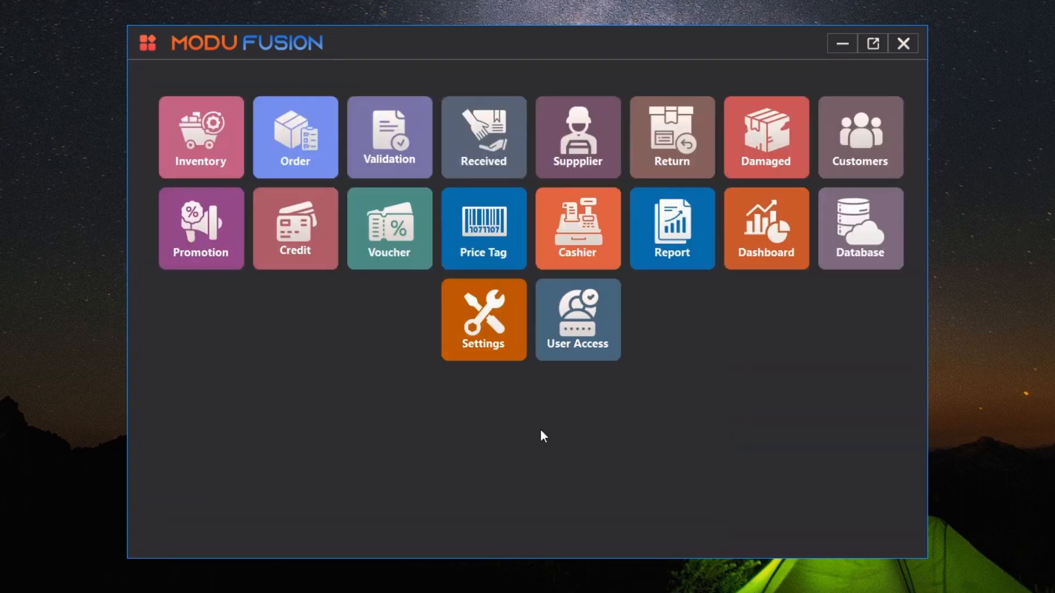
click(315, 254)
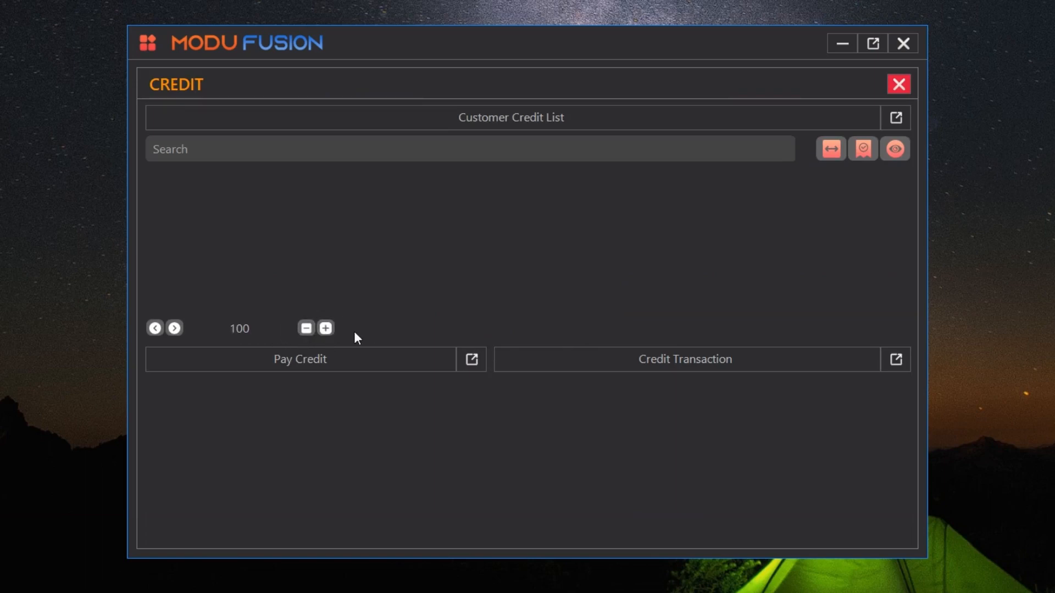
click(898, 84)
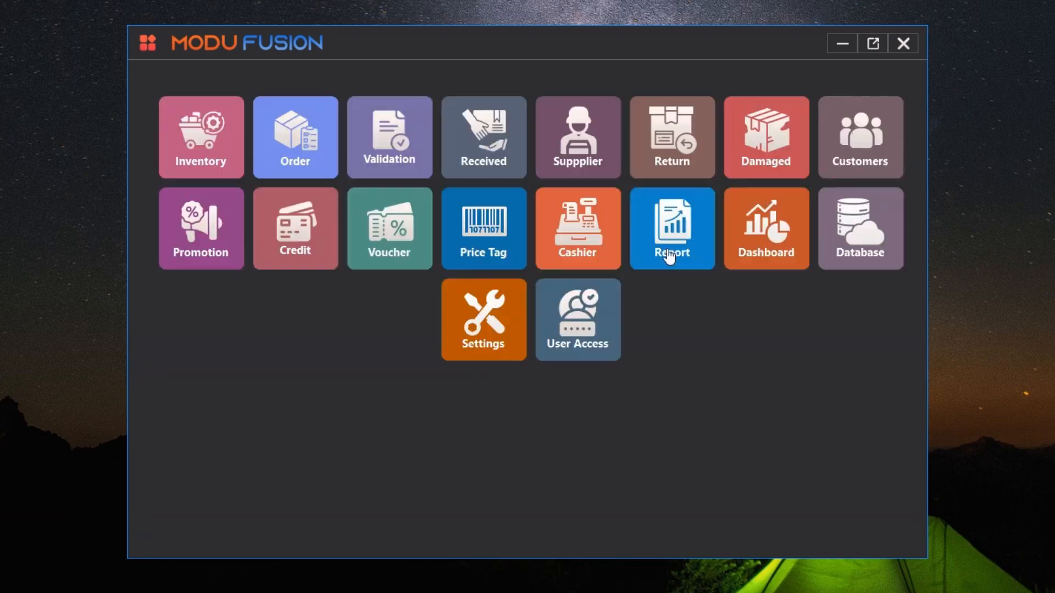
click(324, 238)
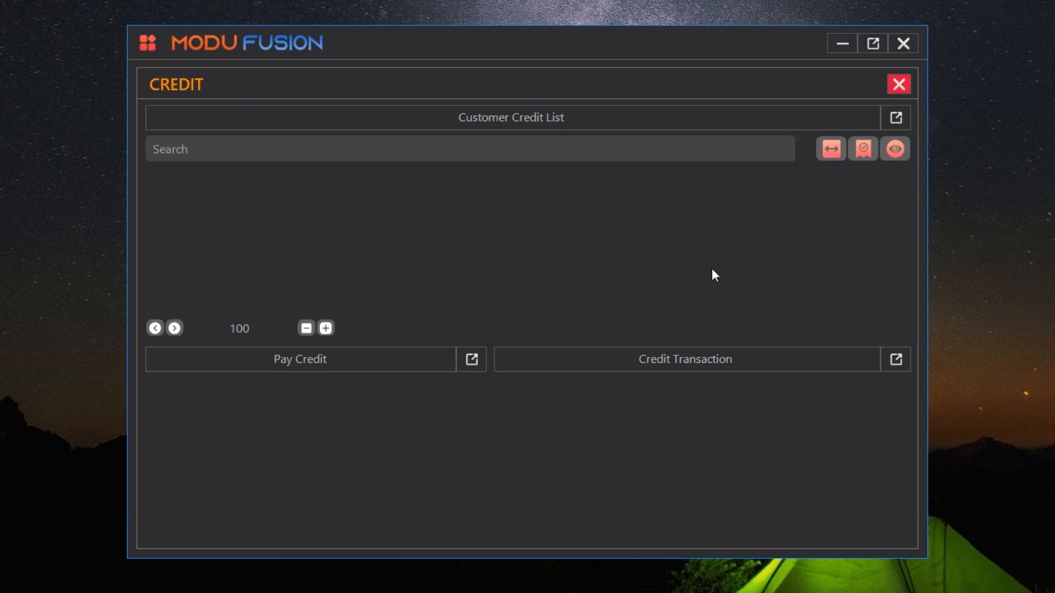
Step: Load the Customer Credit List in the Credit module with the status toggle switched off
click(862, 152)
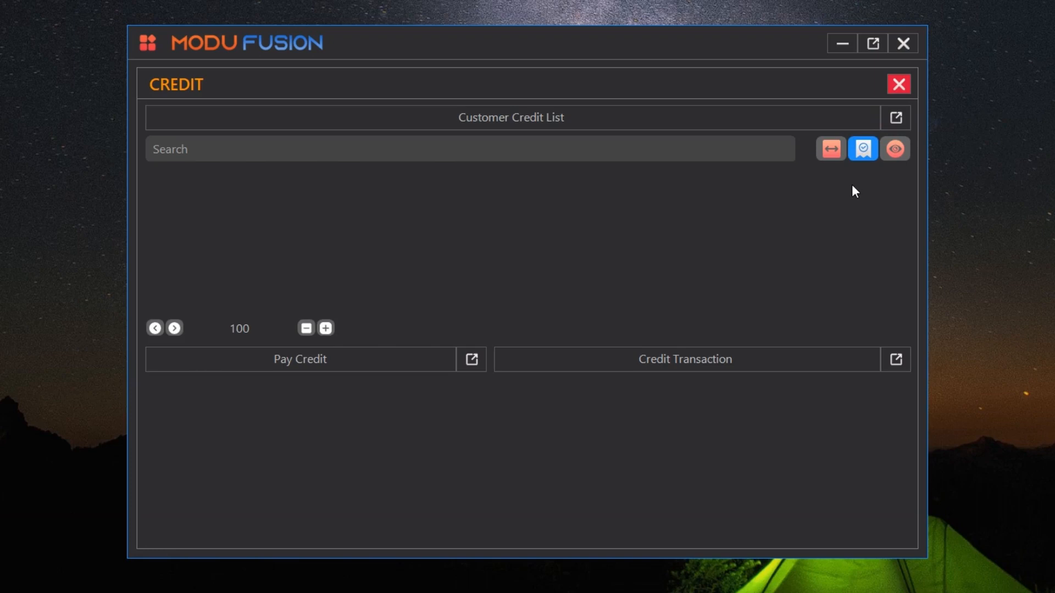
click(863, 154)
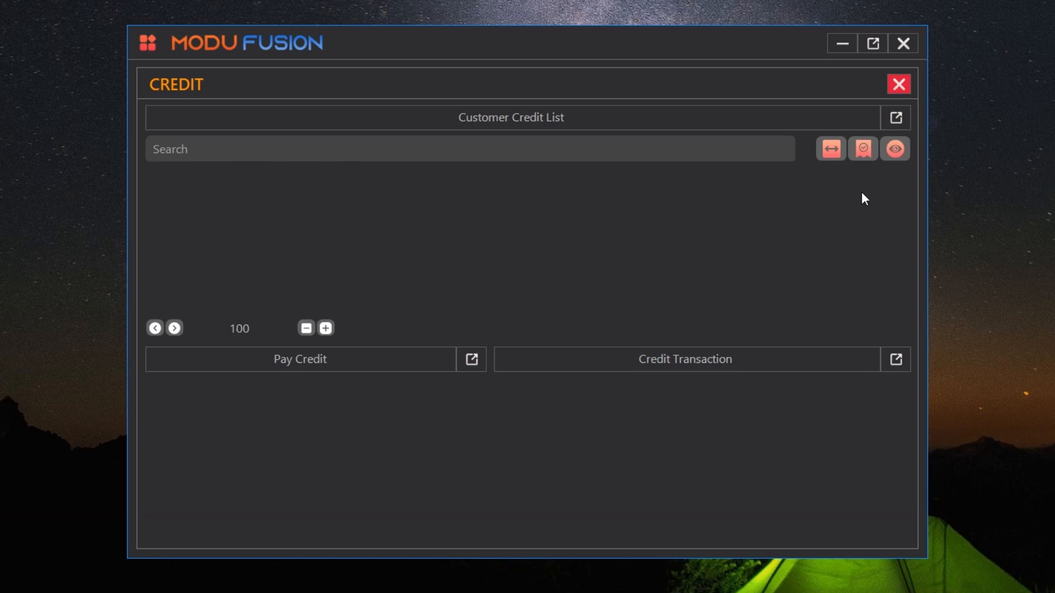
click(897, 152)
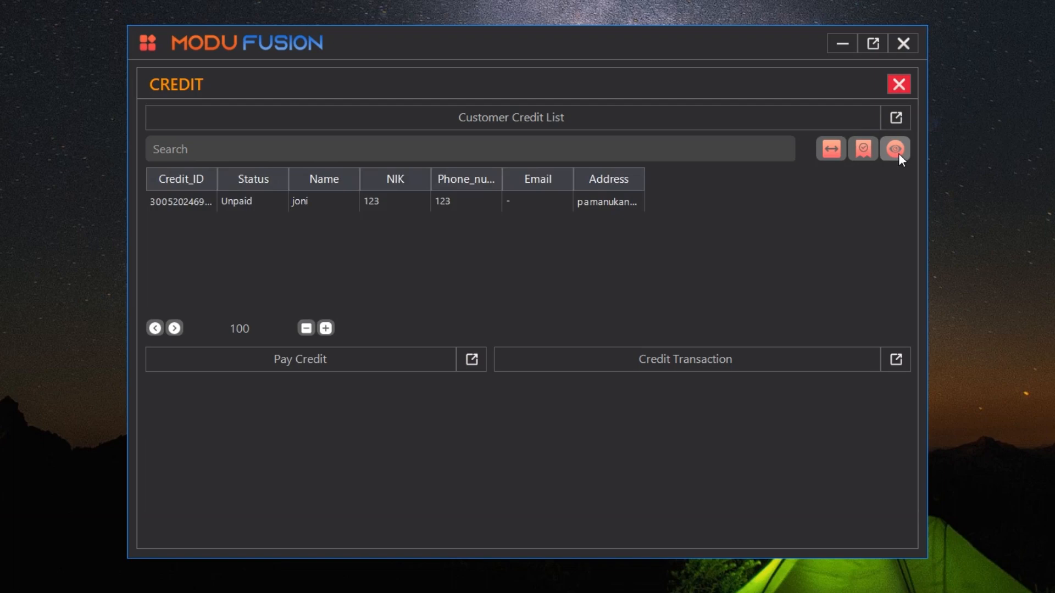
Step: Fit the column widths of the Customer Credit List and show the details of the unpaid credit
click(837, 159)
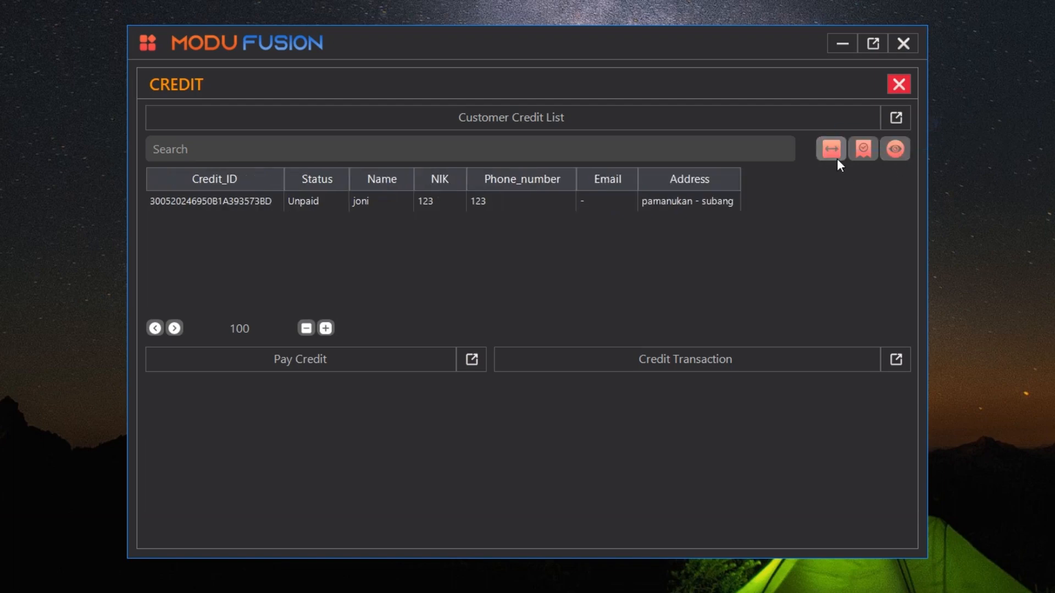
click(235, 205)
right_click(235, 202)
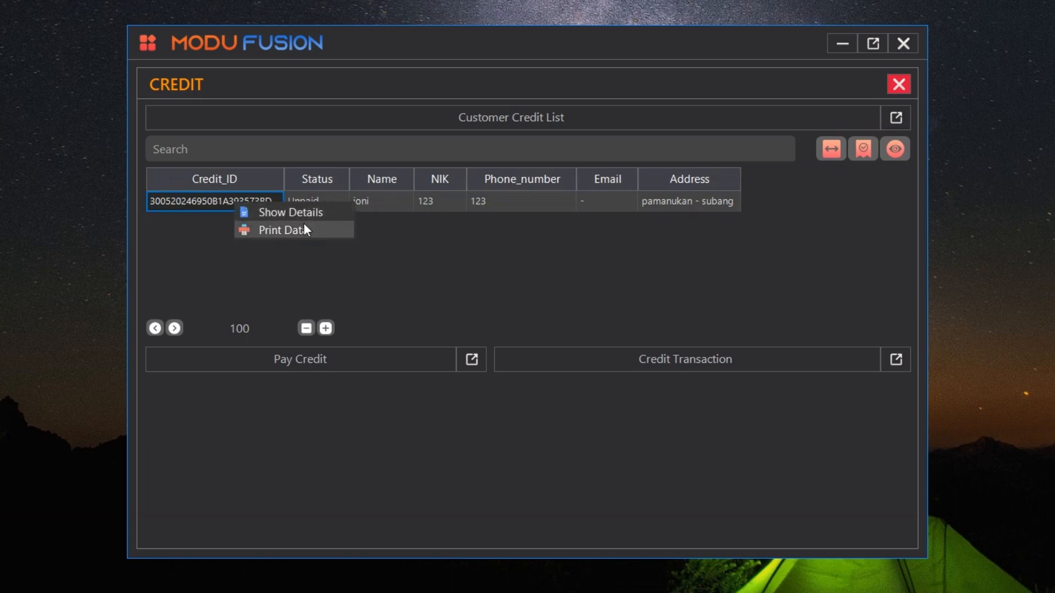
click(327, 215)
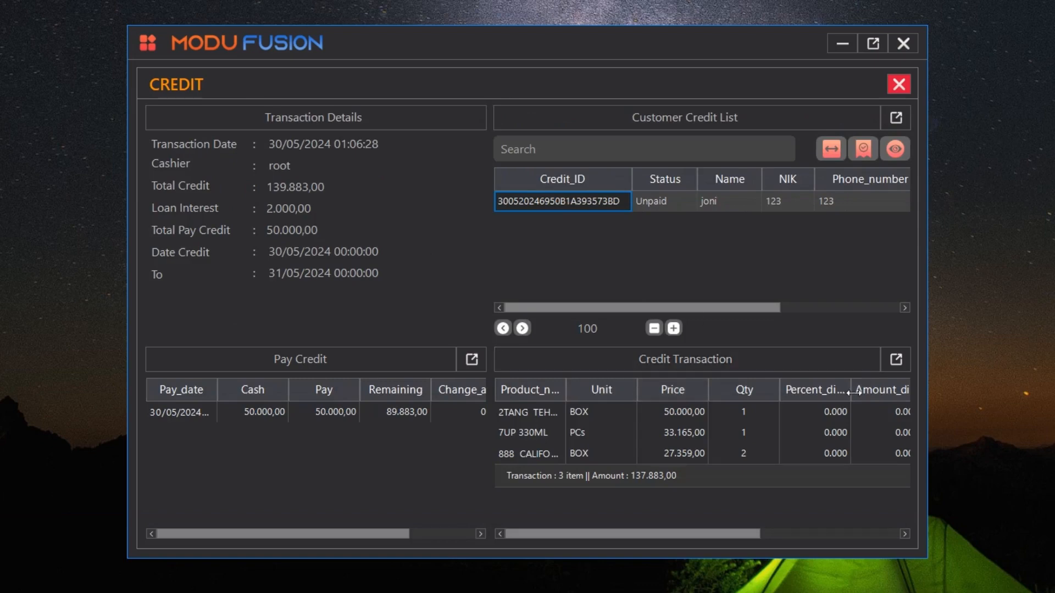
Step: Look through the remaining columns of the Pay Credit and Credit Transaction tables
drag(282, 534, 406, 538)
drag(630, 534, 593, 527)
drag(372, 533, 311, 540)
Step: Try collapsing and restoring the sections around the Customer Credit List, Credit Transaction and Pay Credit tables
click(644, 115)
click(582, 117)
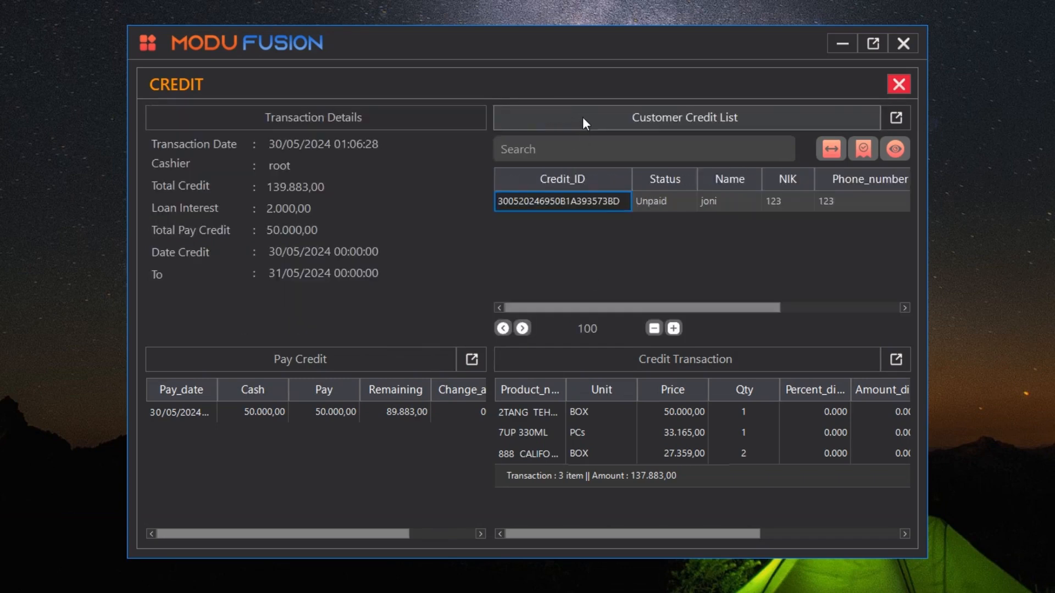
click(593, 358)
click(594, 118)
click(549, 113)
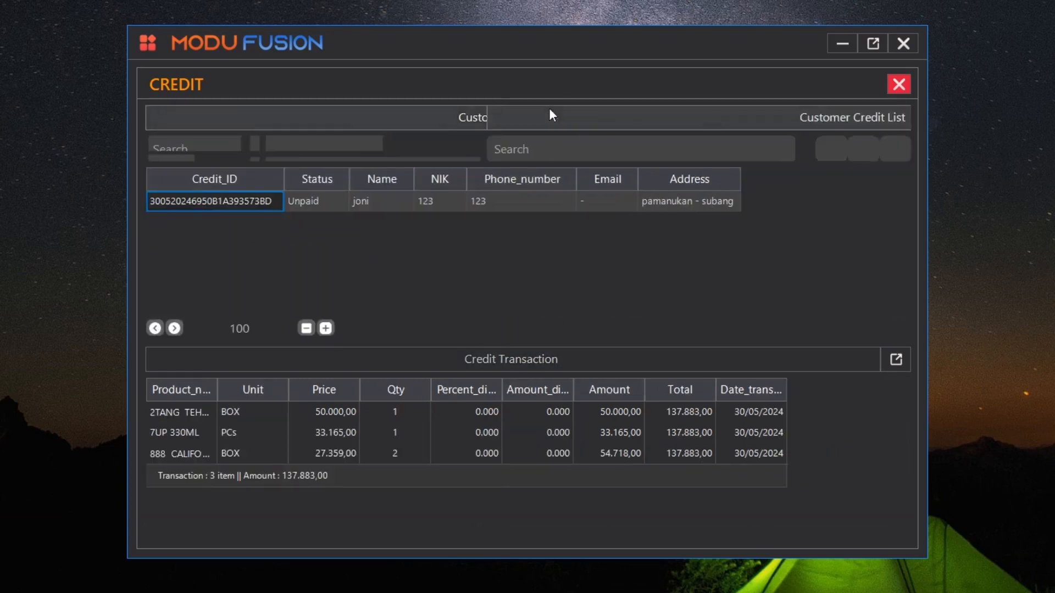
click(522, 357)
click(377, 360)
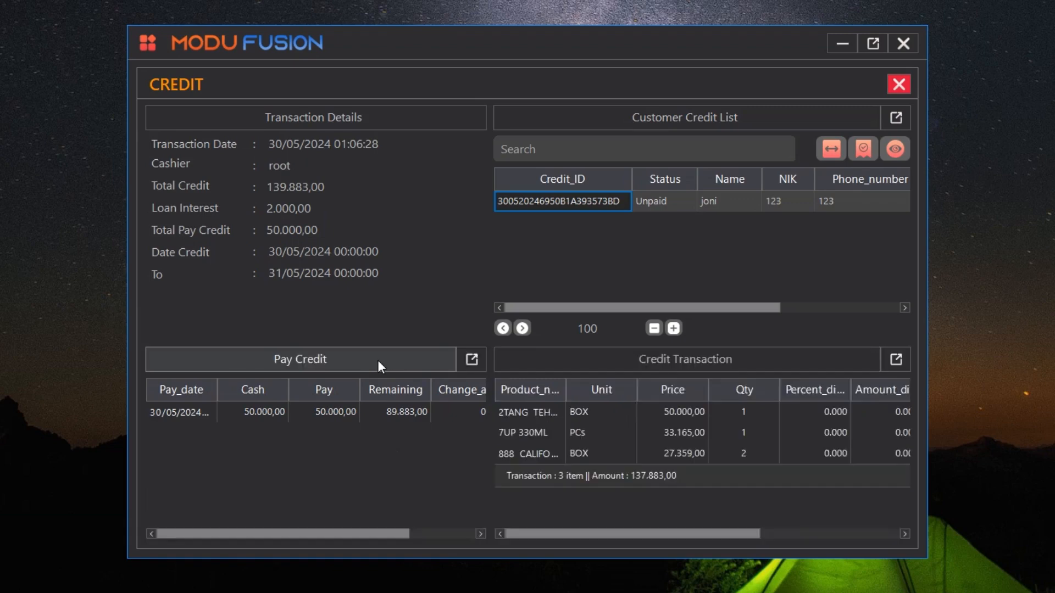
Step: View the Credit Transaction, Pay Credit and Customer Credit List sections enlarged one after another, restoring the full layout each time
click(900, 359)
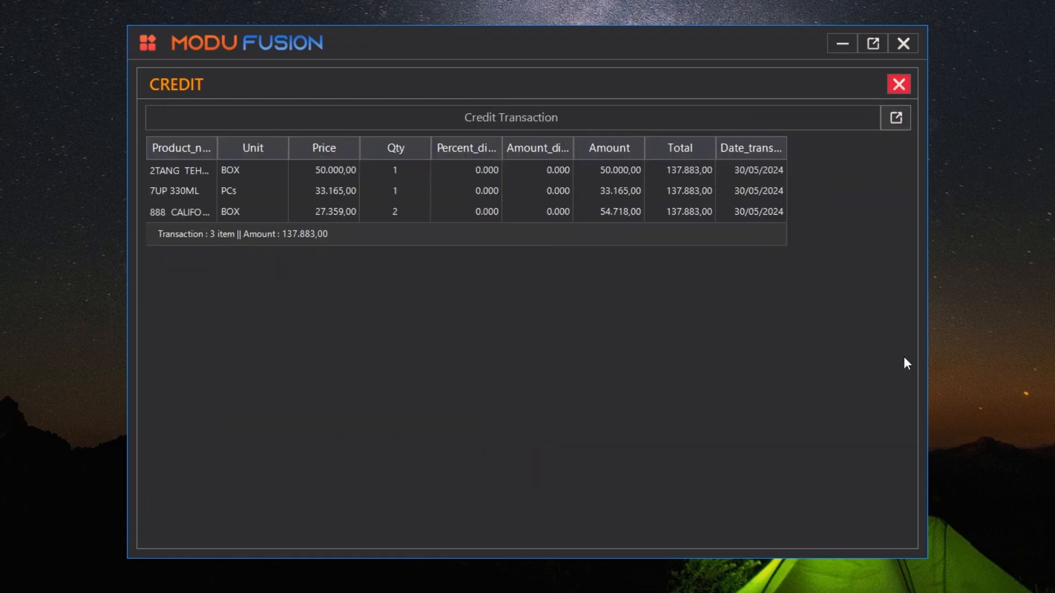
click(896, 118)
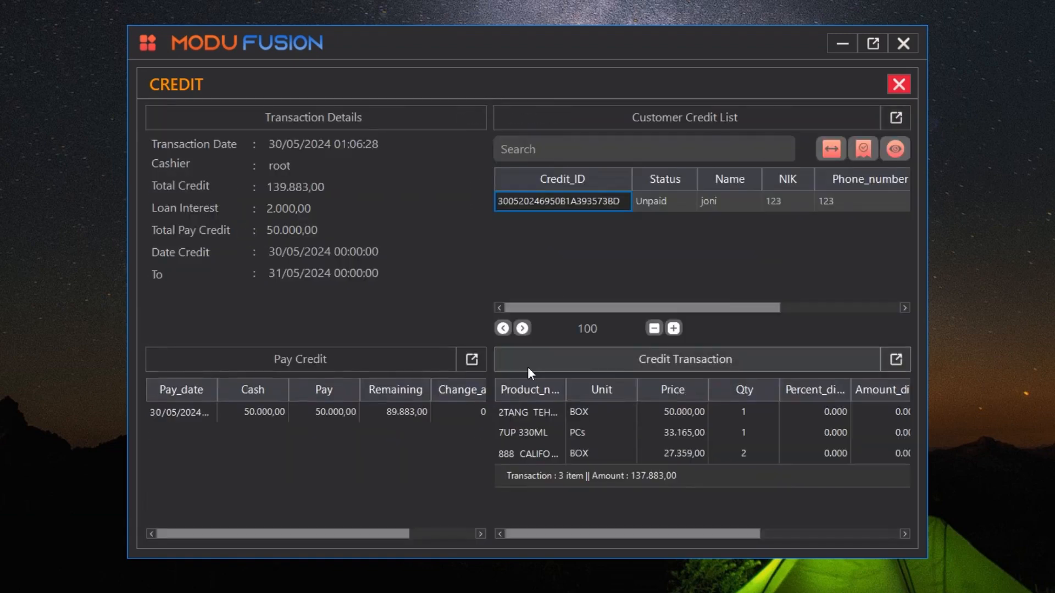
click(471, 361)
click(893, 124)
click(891, 127)
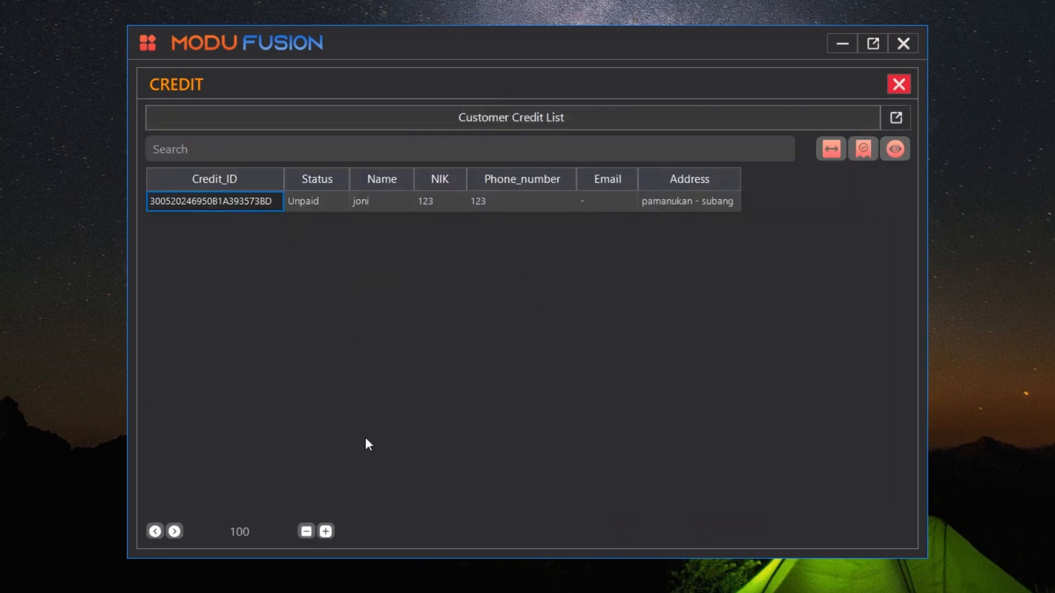
click(894, 126)
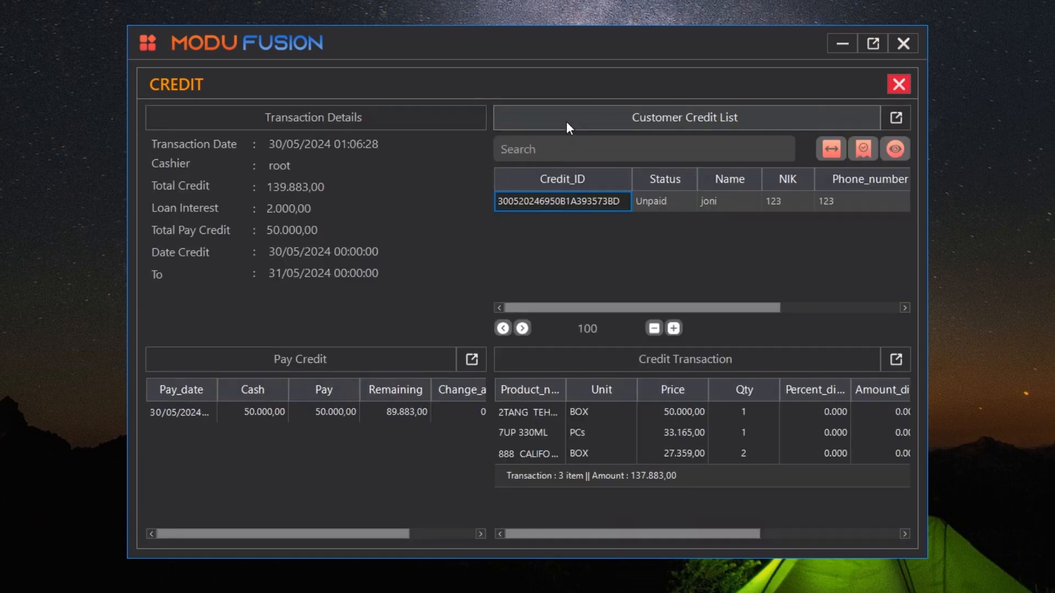
Step: Enlarge the Pay Credit payment records and the Credit Transaction items once more, returning to the combined view after each
click(471, 360)
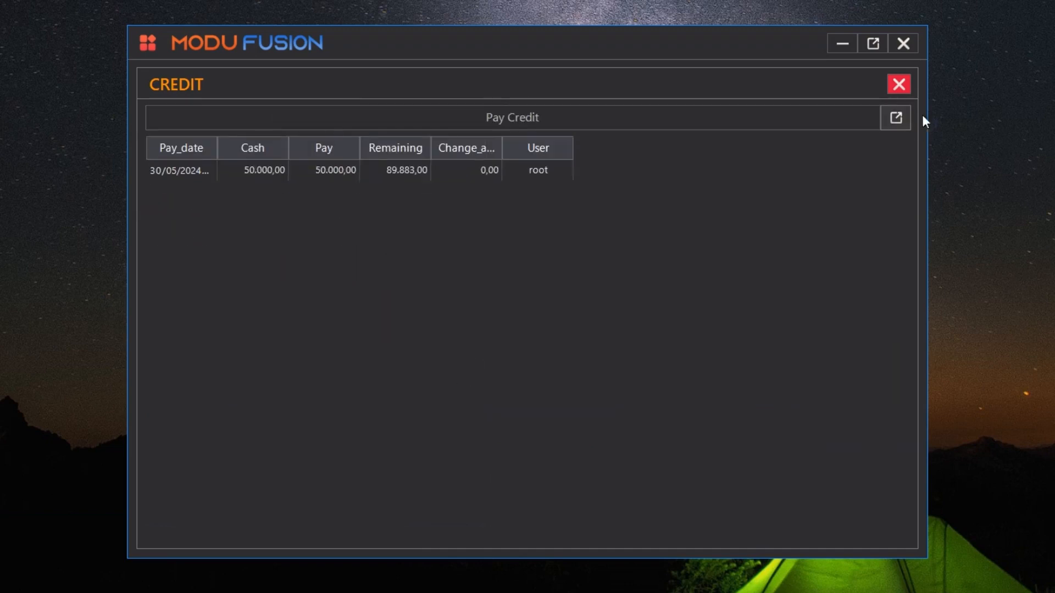
click(897, 117)
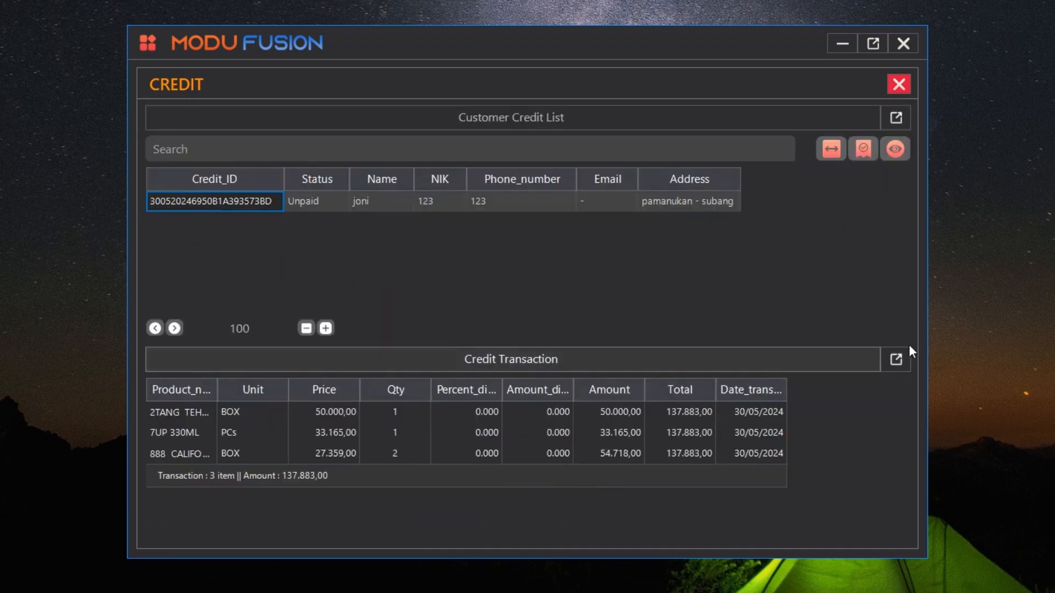
click(906, 351)
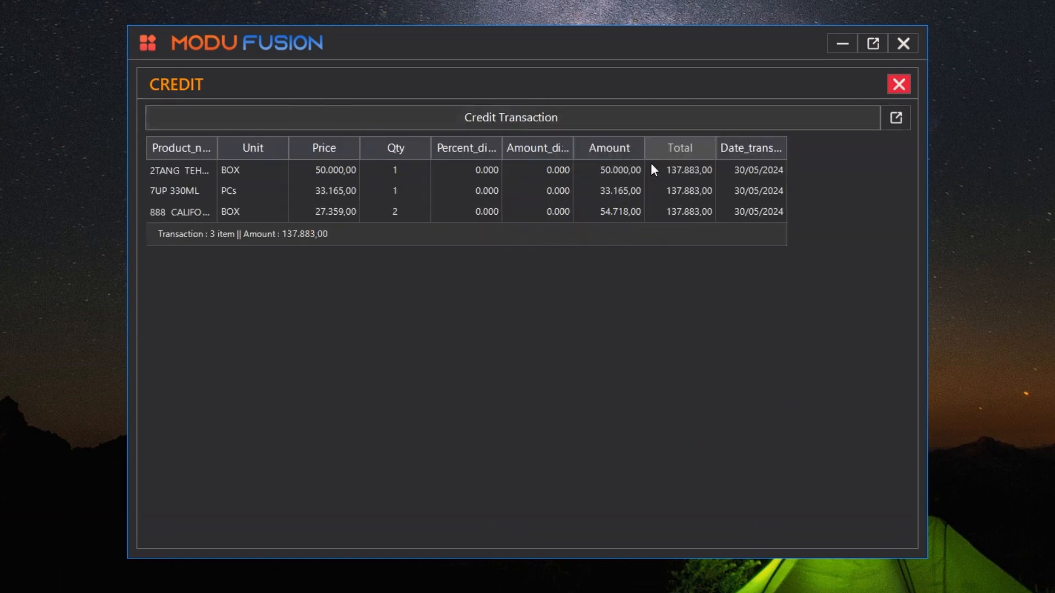
click(896, 118)
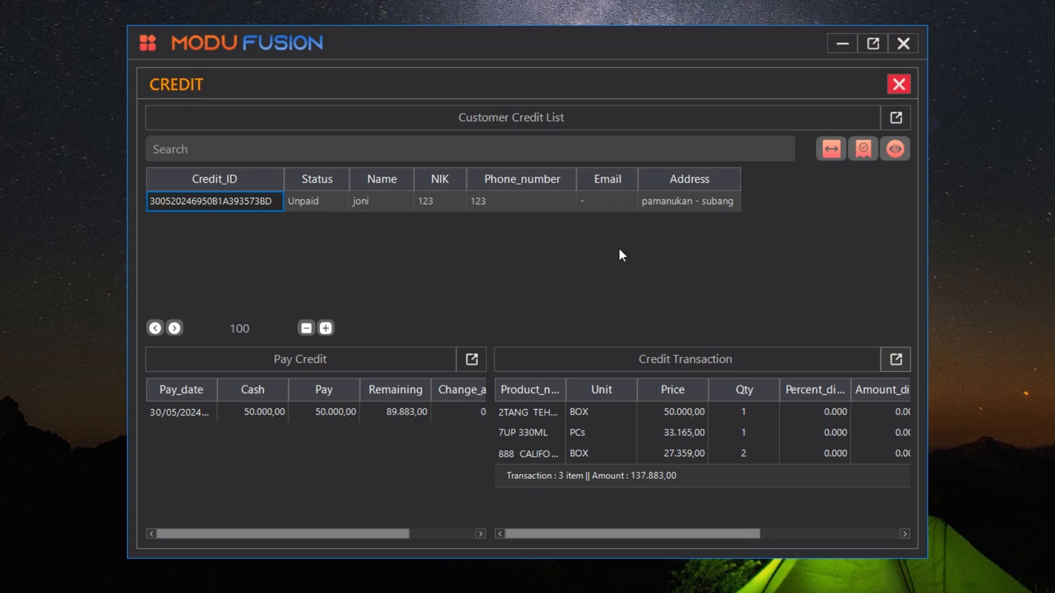
Step: Generate the printable Credit Transaction Details report for the unpaid credit, read through it, and close the report viewer and Credit module
right_click(237, 202)
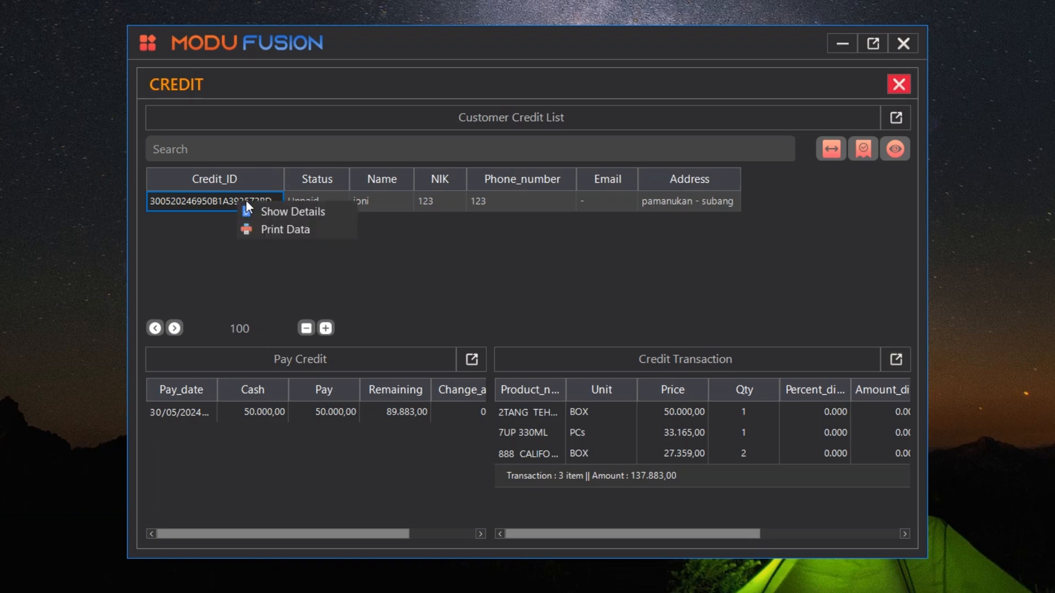
click(320, 229)
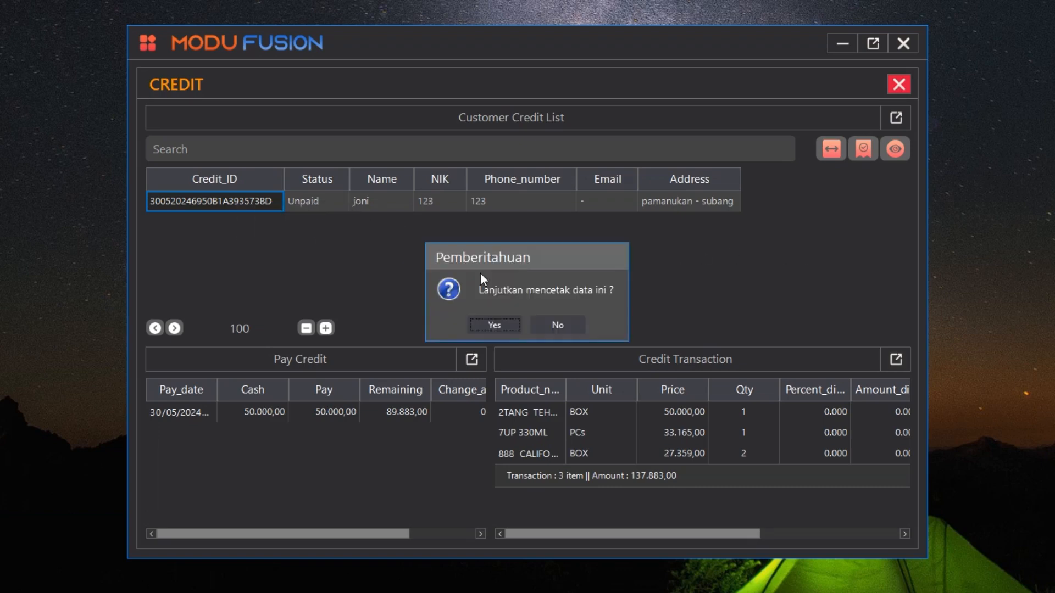
click(493, 325)
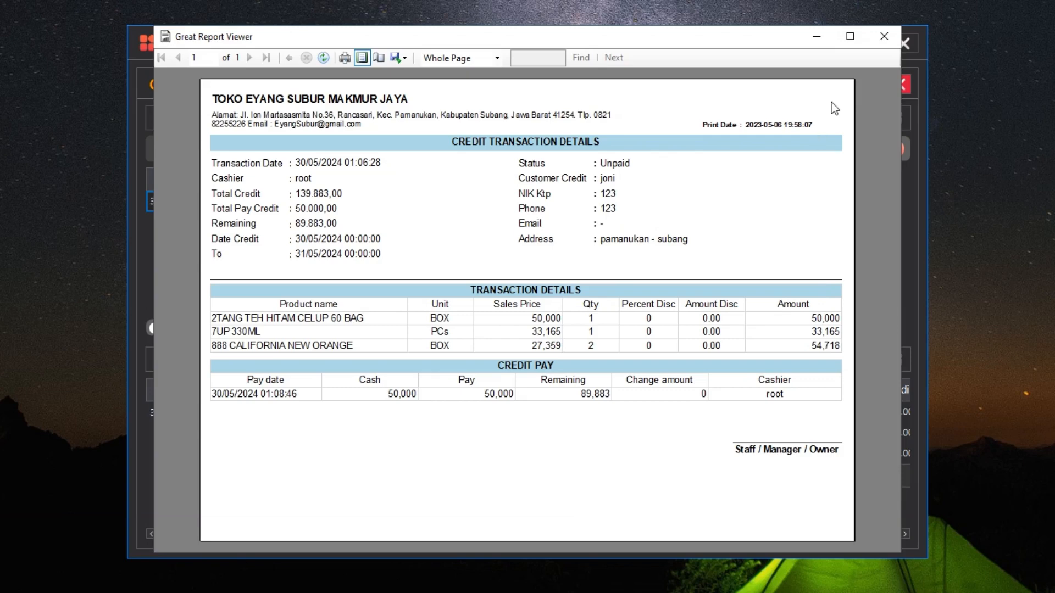
click(884, 36)
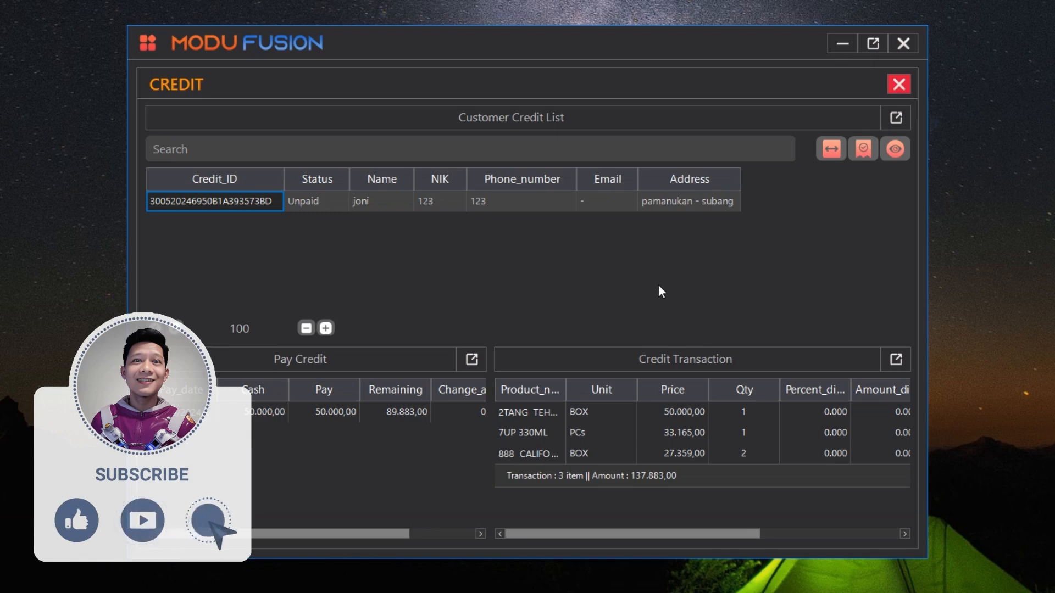
click(899, 84)
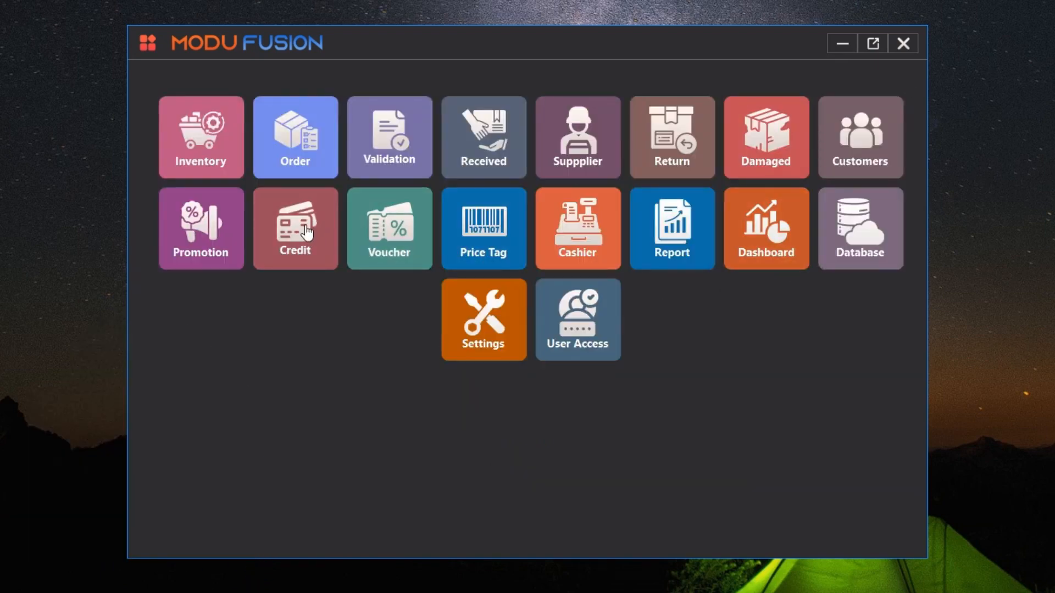
Step: Open the Customers module, view its customer list with fitted columns and the actions available for the record, and close the module
click(877, 161)
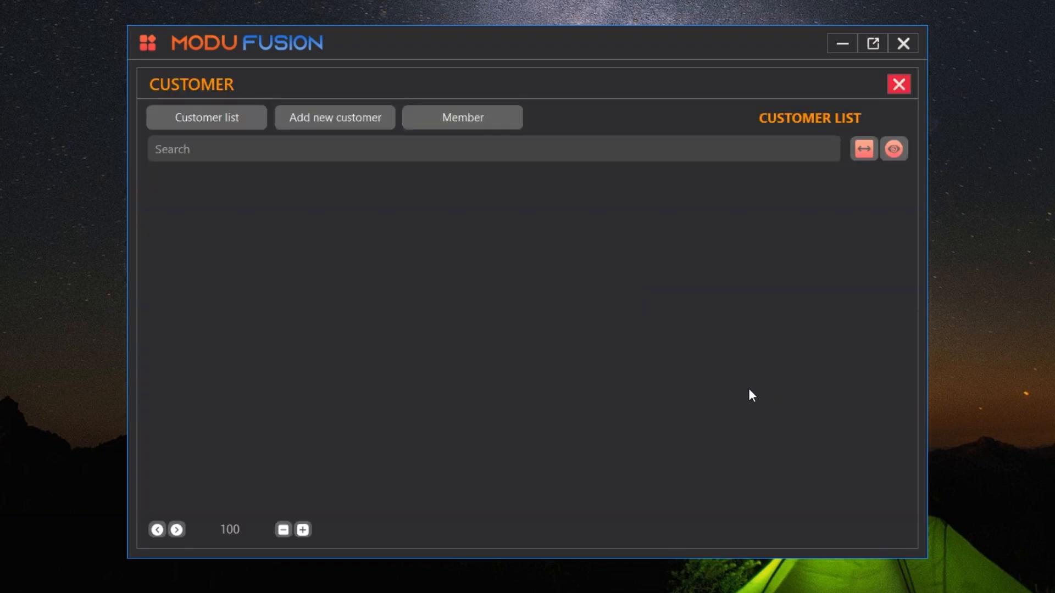
click(872, 147)
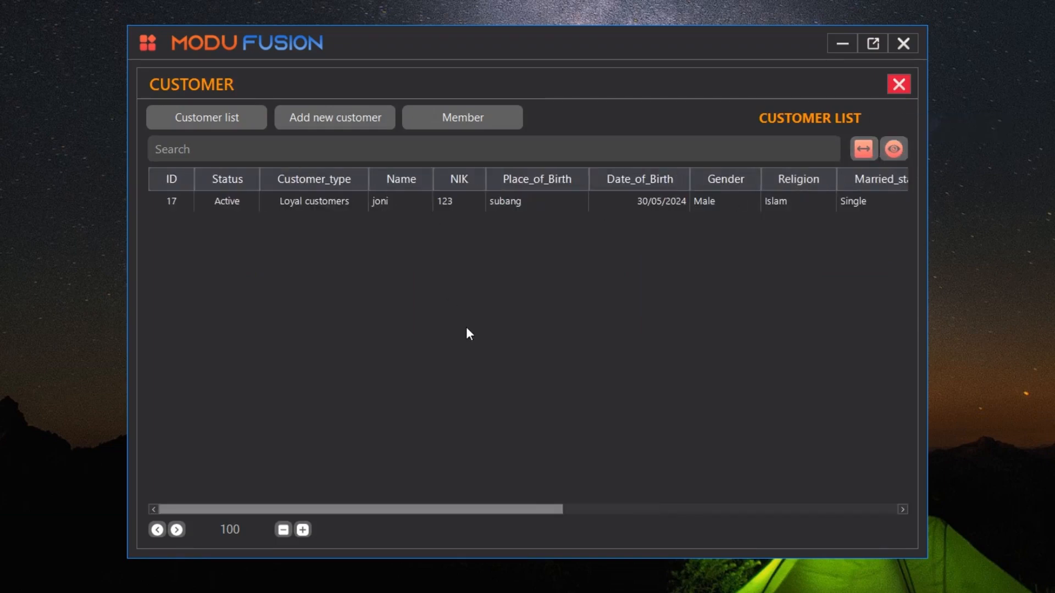
right_click(341, 207)
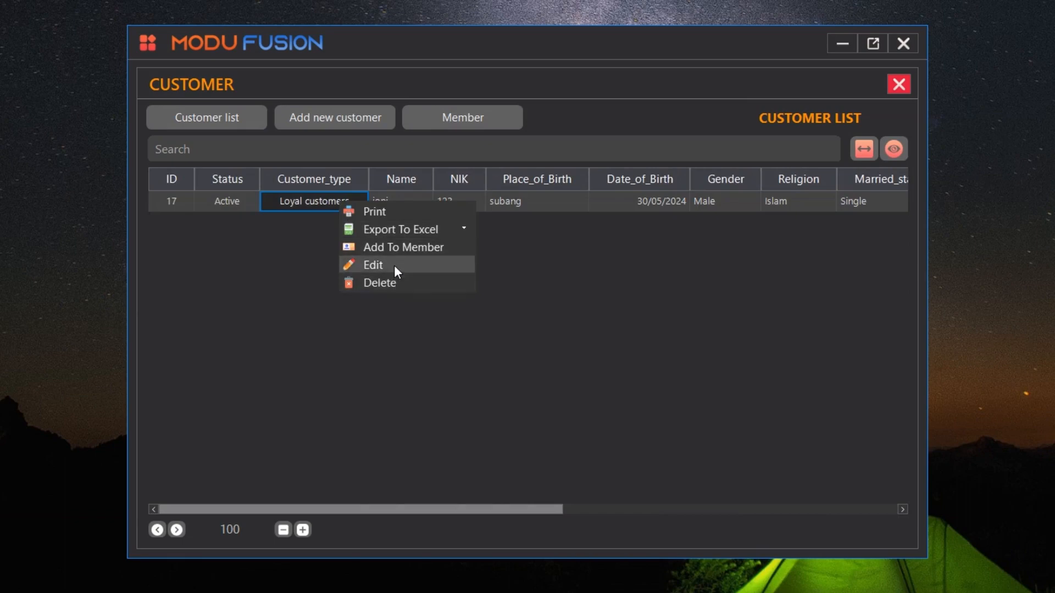
click(674, 290)
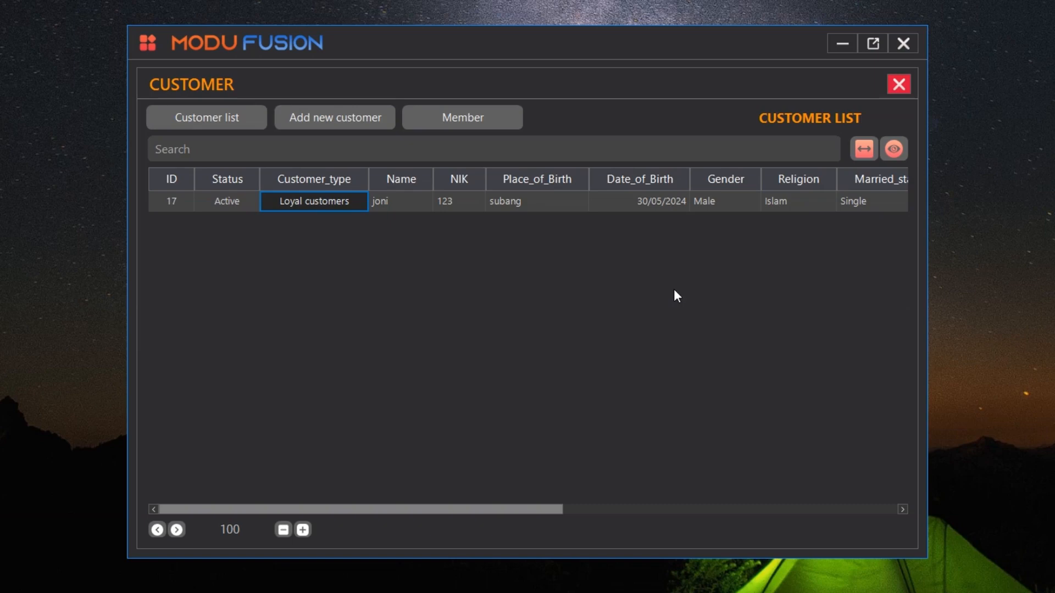
click(897, 85)
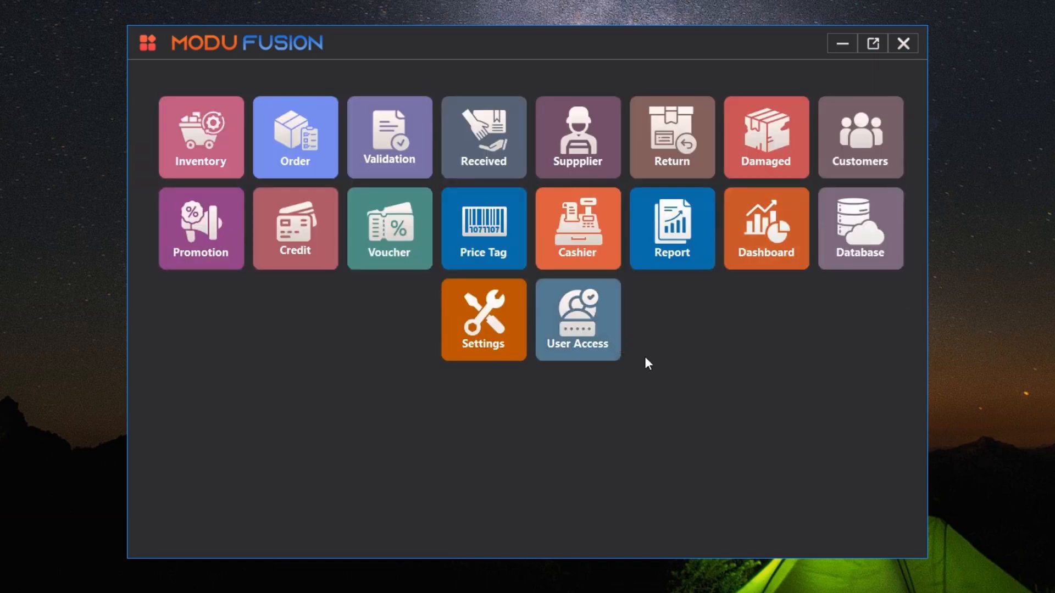